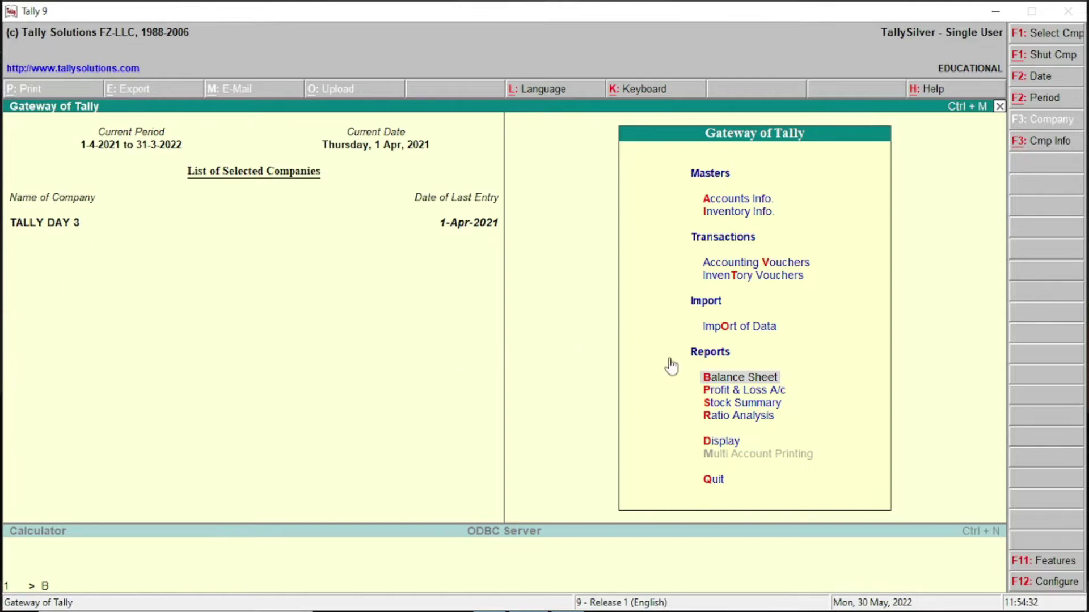
# Open the balance sheet in detailed form and examine the capital, current assets and Profit & Loss A/c entries
pyautogui.click(724, 379)
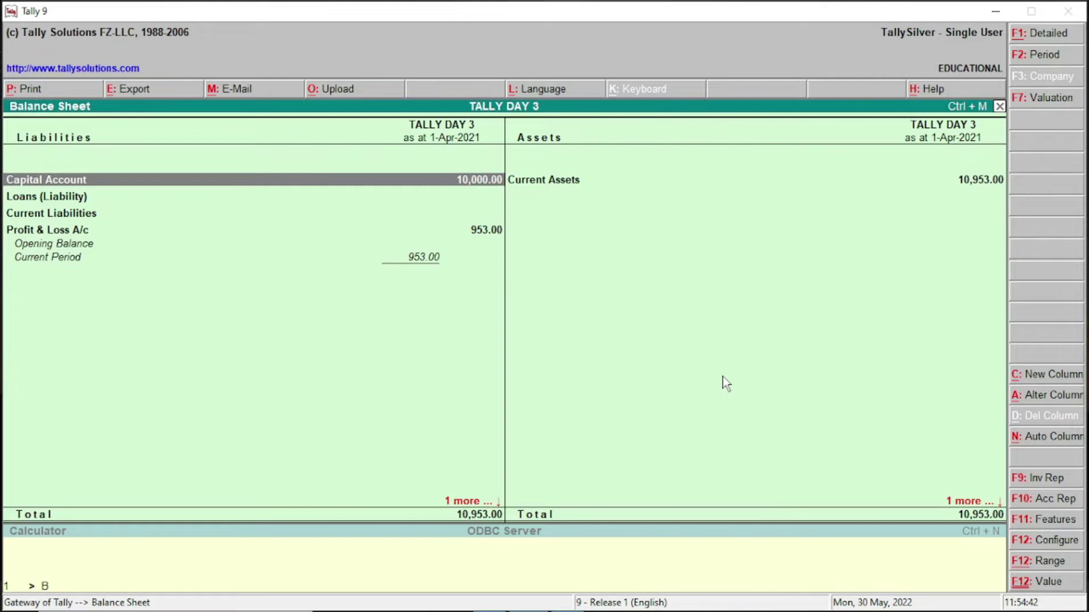
pyautogui.hotkey('alt', 'F1')
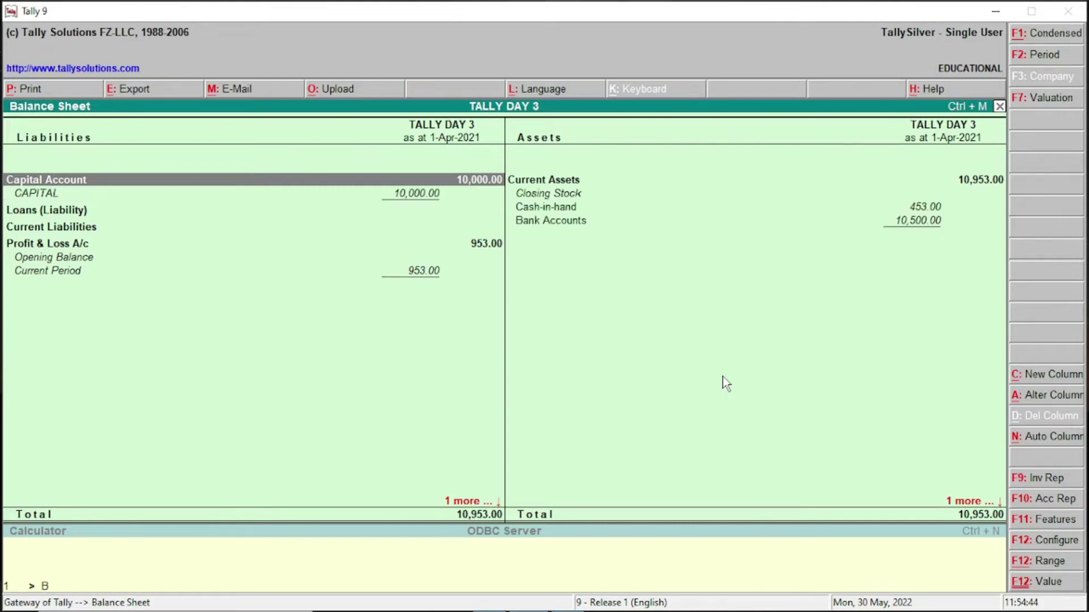
pyautogui.press('Down')
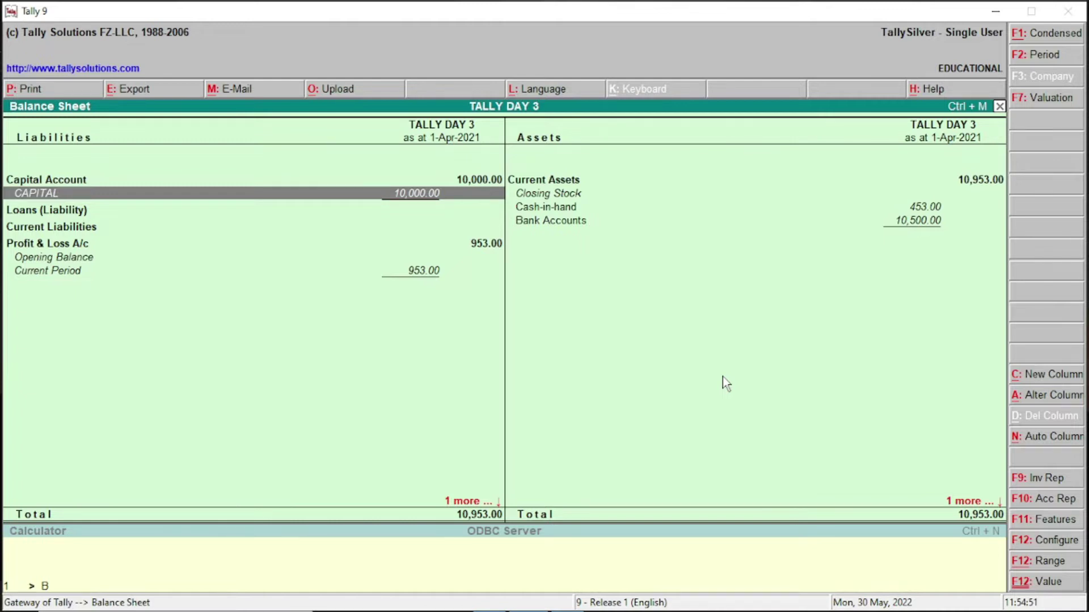
pyautogui.press('Right')
pyautogui.press('Up')
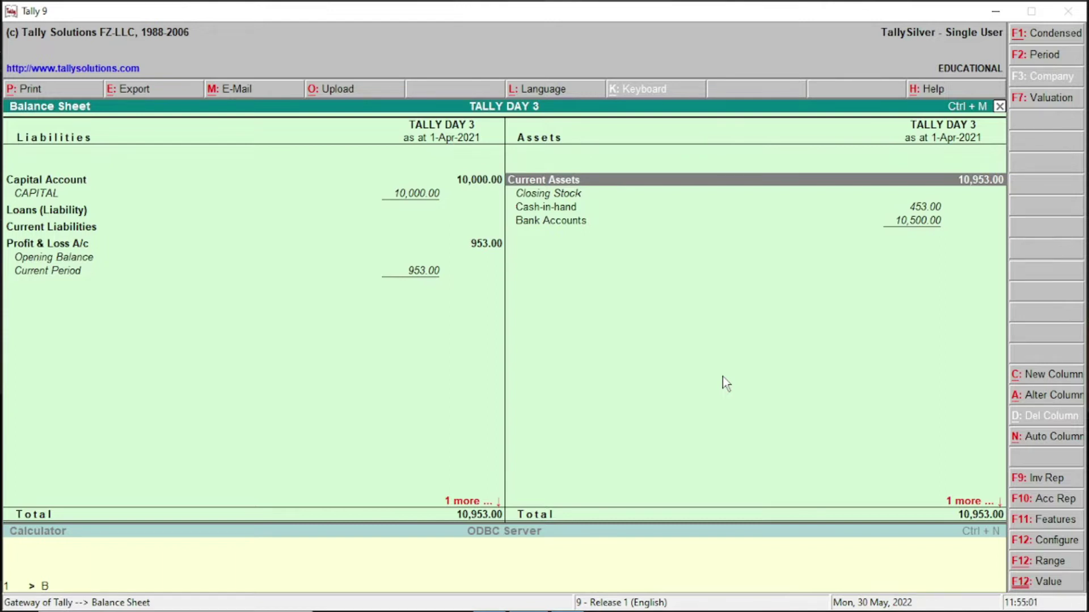
pyautogui.press('Down')
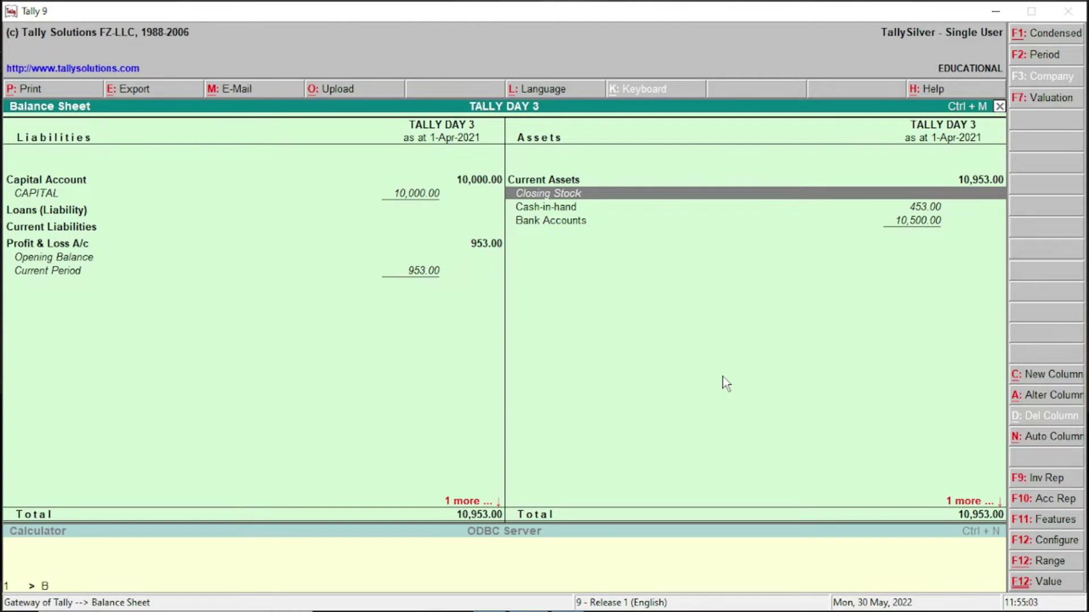
pyautogui.press('Down')
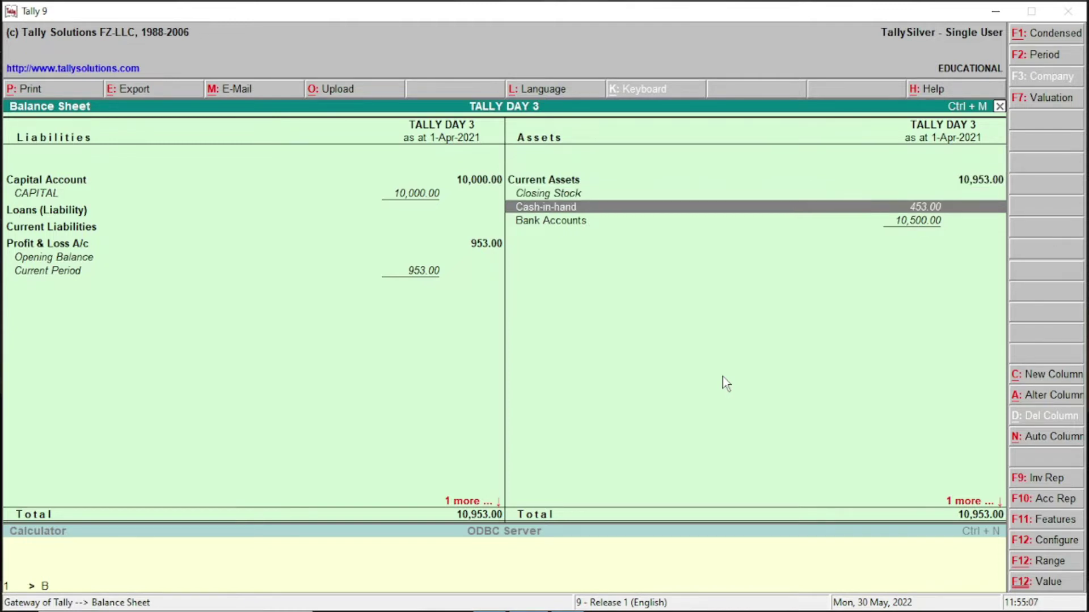
pyautogui.press('Down')
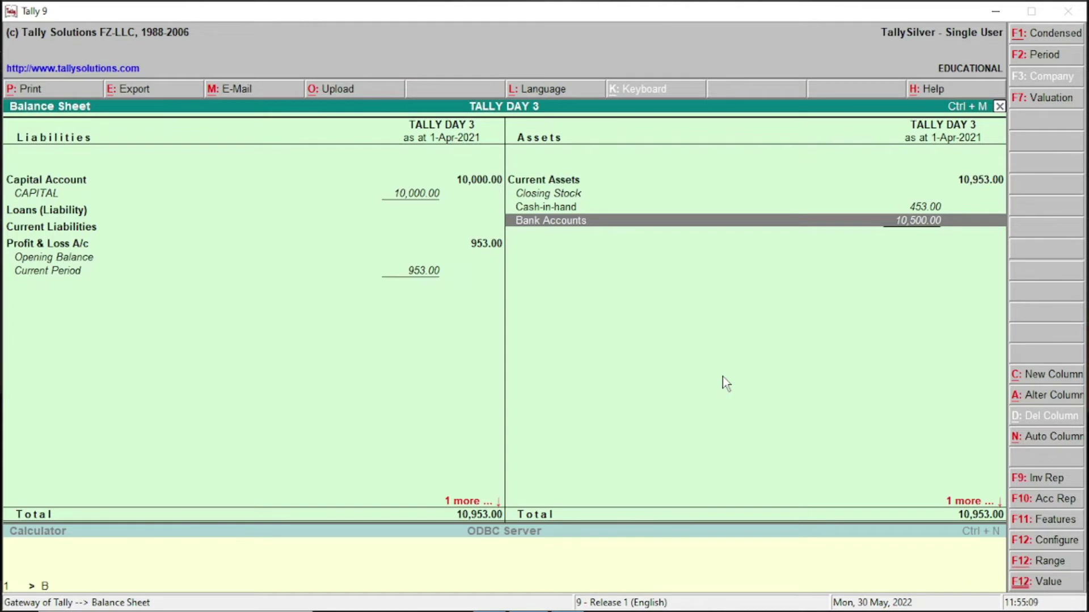
pyautogui.press('Left')
pyautogui.press('Down')
pyautogui.press('Down')
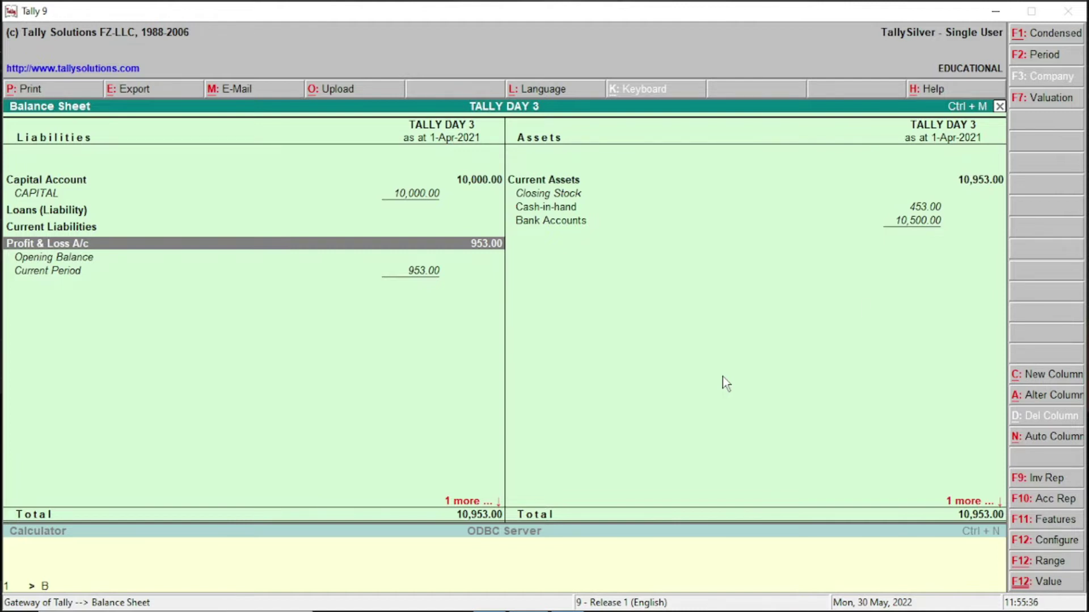
# Switch to Q1.docx in Word and examine the capital amounts invested by the three partners in Q7
pyautogui.hotkey('alt', 'Tab')
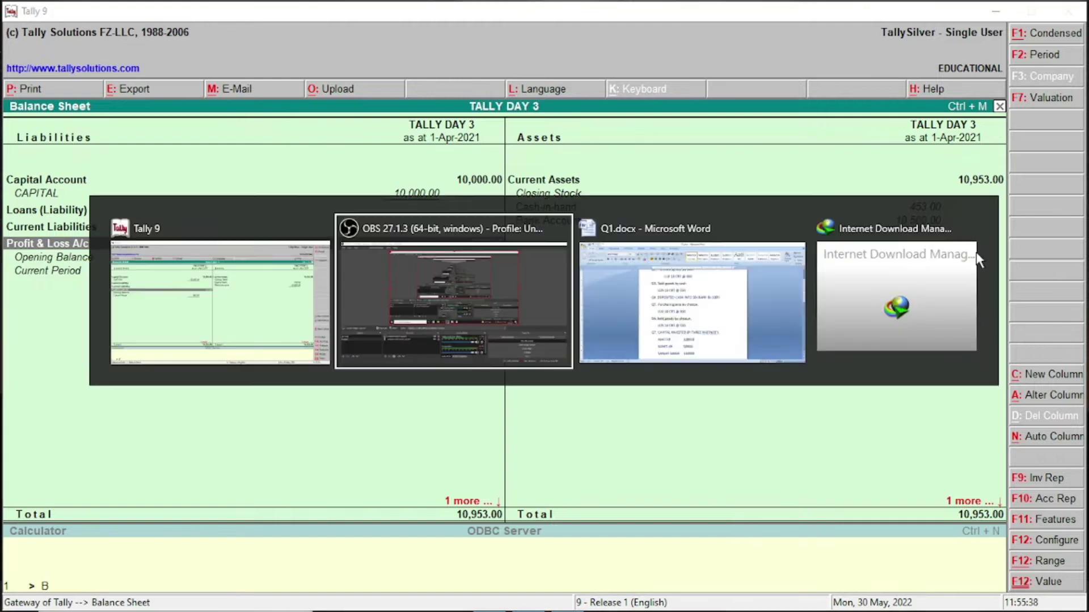
pyautogui.click(675, 344)
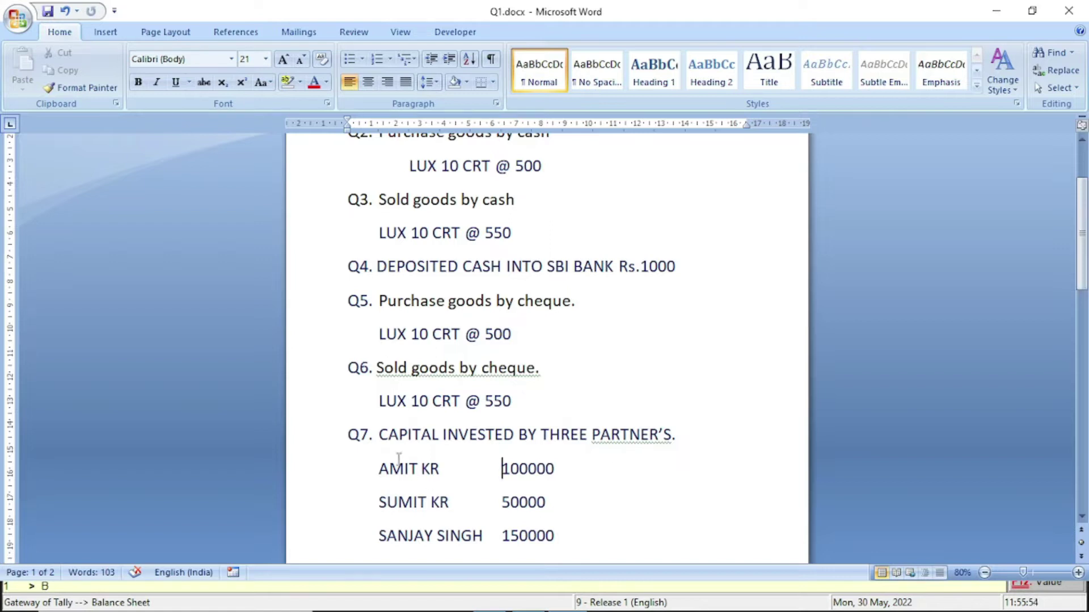
pyautogui.click(556, 467)
pyautogui.moveTo(557, 467); pyautogui.dragTo(497, 469)
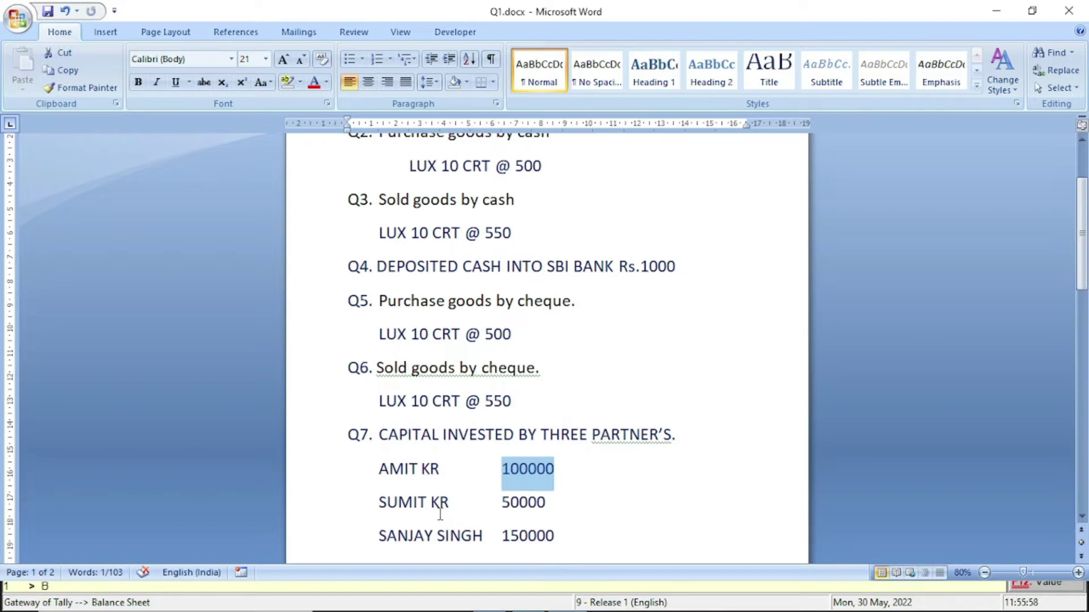
pyautogui.moveTo(560, 503); pyautogui.dragTo(506, 493)
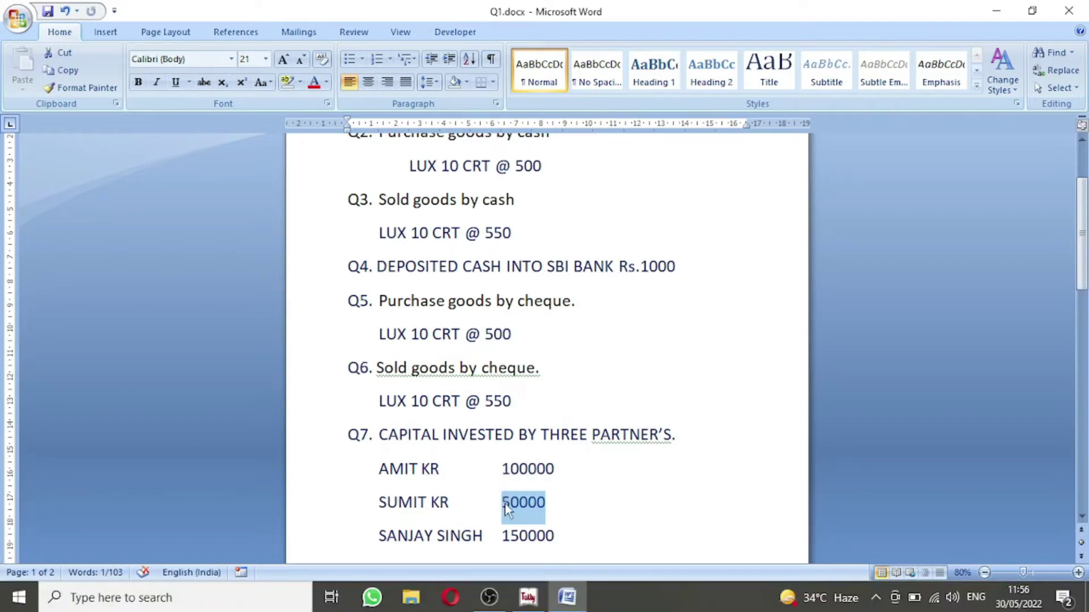
pyautogui.click(555, 535)
pyautogui.moveTo(555, 535); pyautogui.dragTo(501, 535)
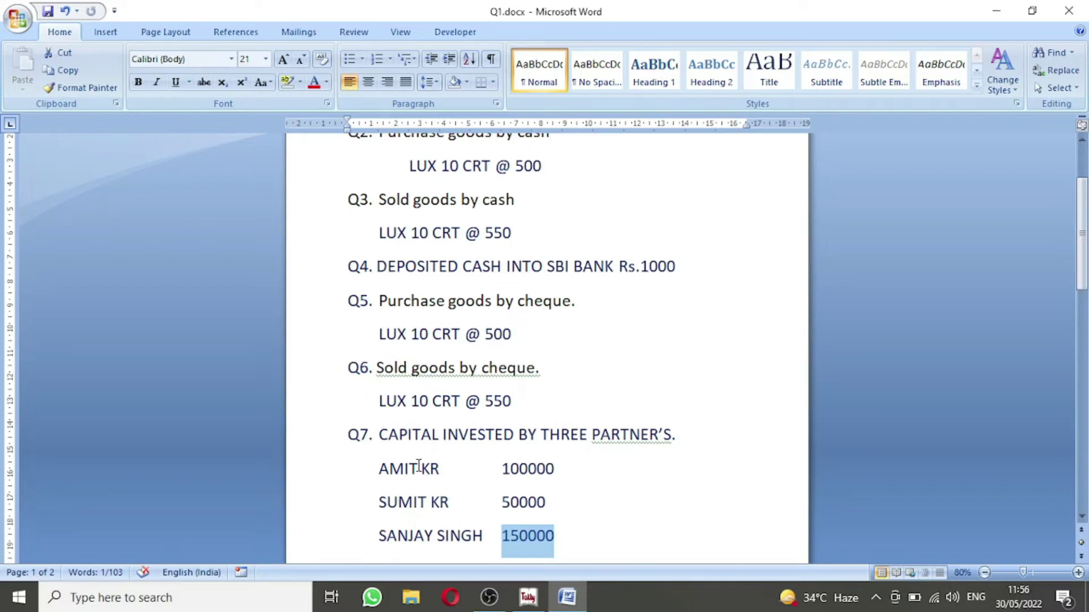
# Enter CAPITAL A/C as the group for the first partner's row in the ledger table
pyautogui.scroll(-10, 380, 448)
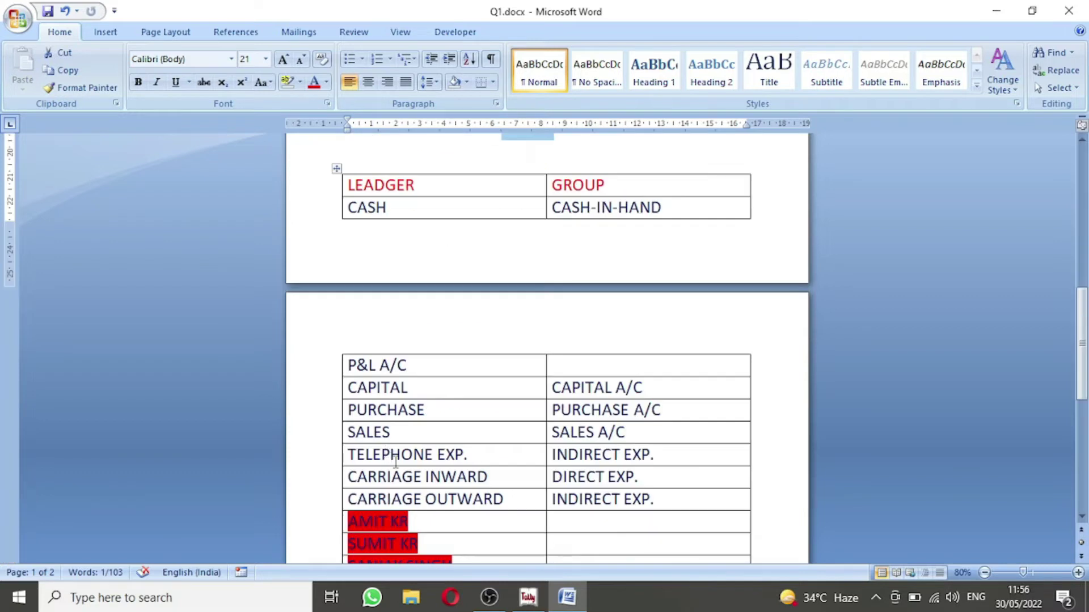
pyautogui.scroll(-8, 395, 462)
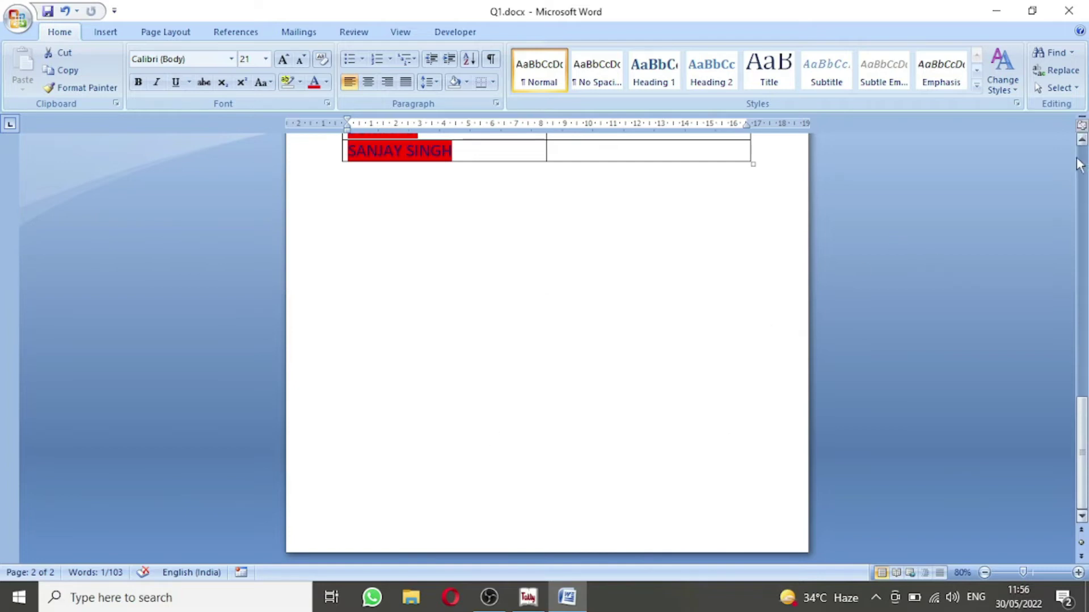
pyautogui.click(1082, 140)
pyautogui.scroll(5, 1081, 143)
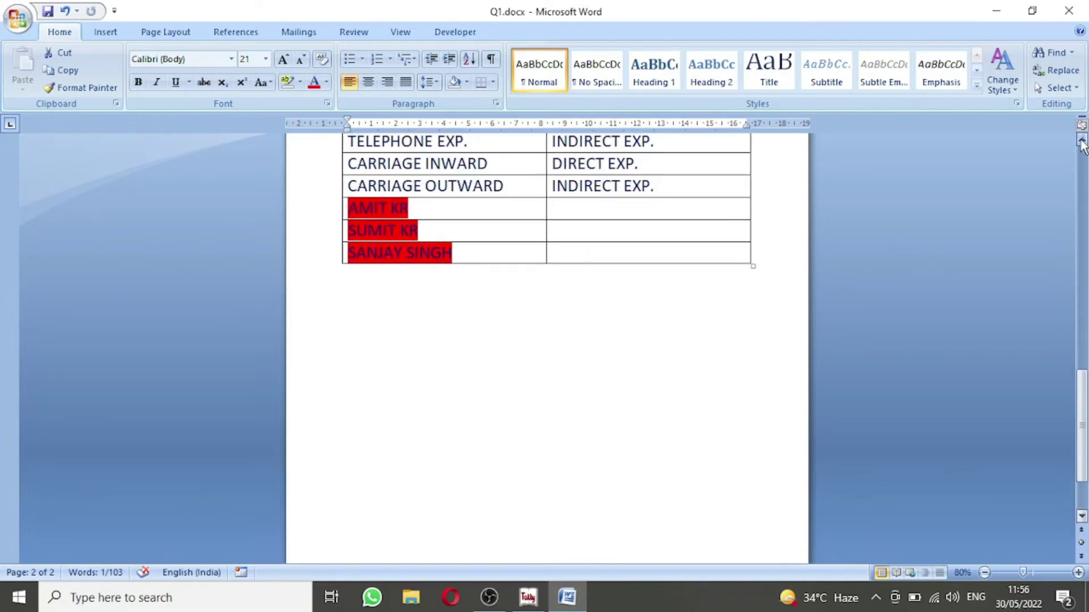
pyautogui.scroll(5, 1081, 143)
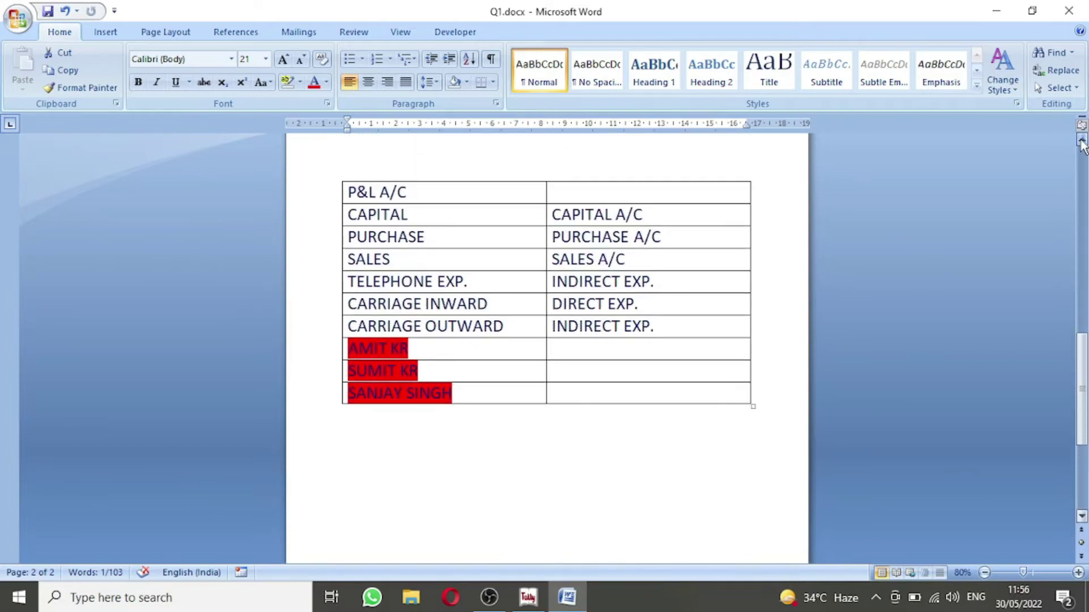
pyautogui.scroll(3, 1082, 142)
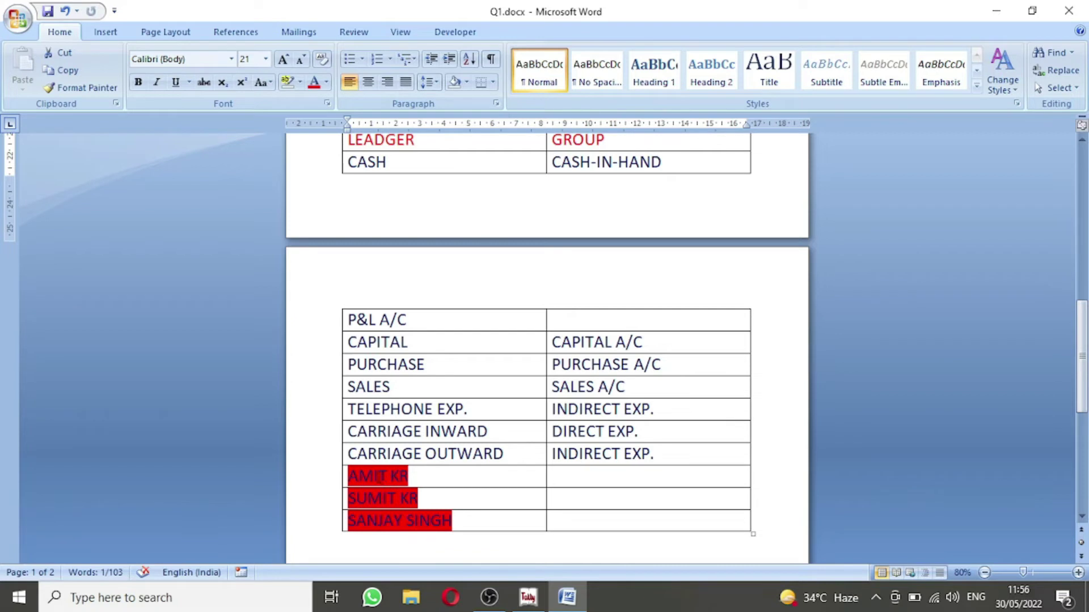
pyautogui.click(417, 478)
pyautogui.press('Tab')
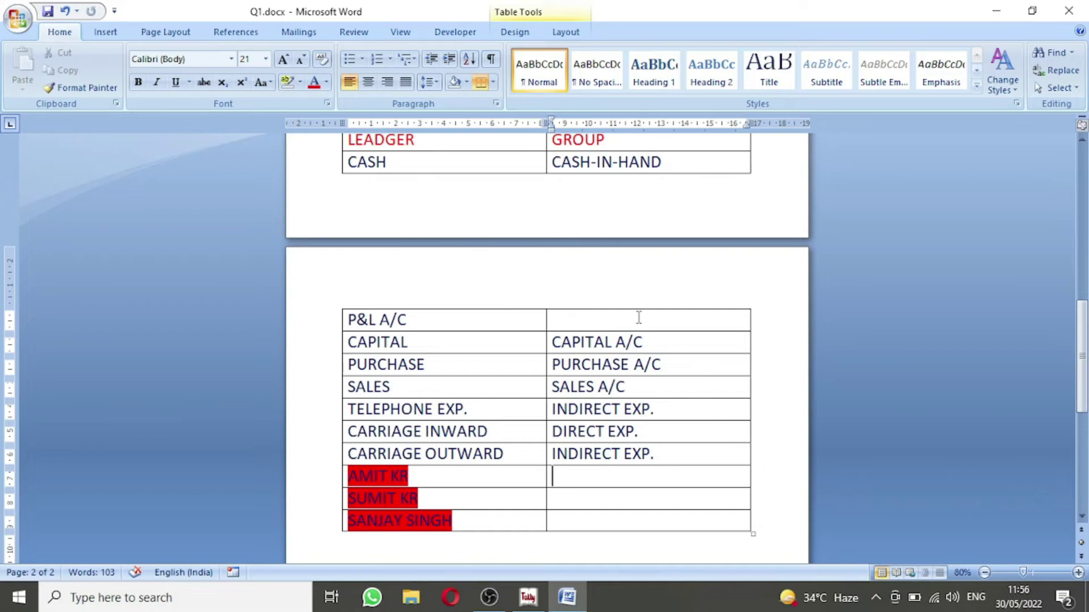
pyautogui.write('CAPITAL A/C')
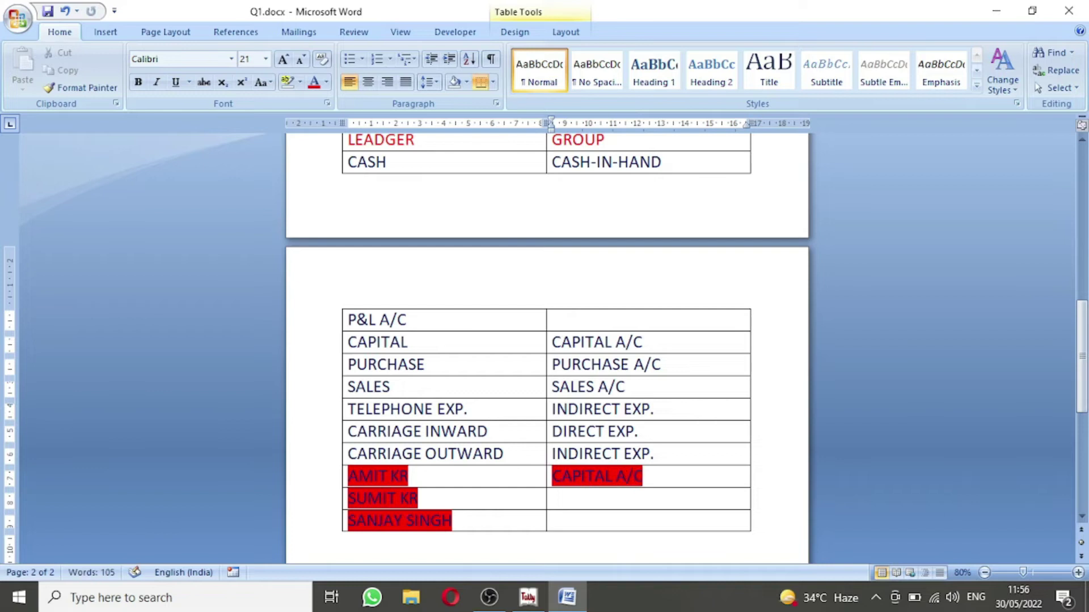
# Enter CAPITAL A/C as the group for the second and third partners in the ledger table
pyautogui.press('Down')
pyautogui.write('A')
pyautogui.press('BackSpace')
pyautogui.write('CAPITAL A/C')
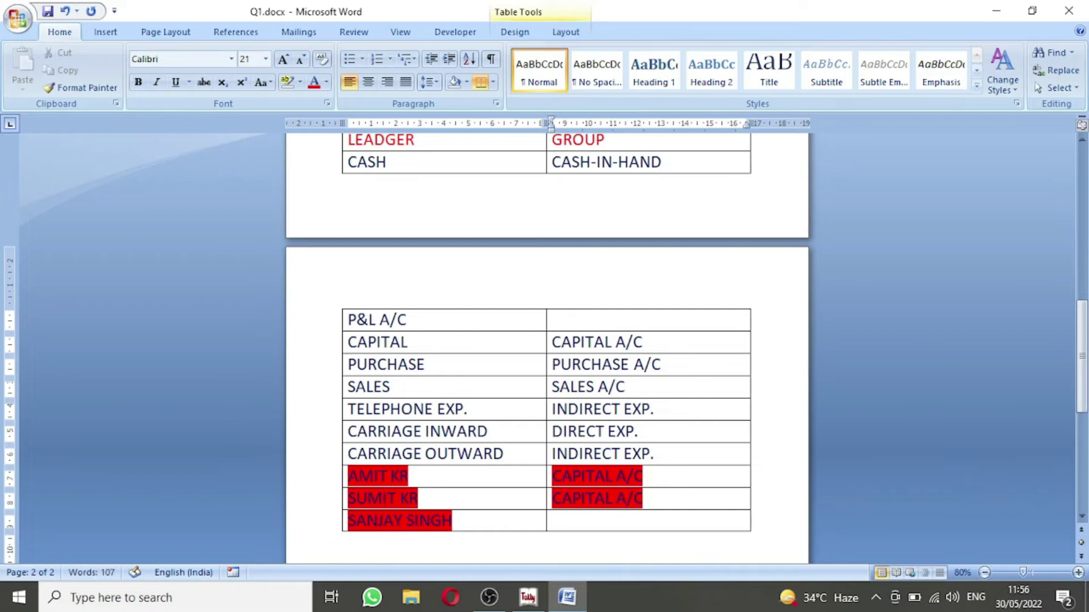
pyautogui.press('Down')
pyautogui.write('CAPITAL A/C')
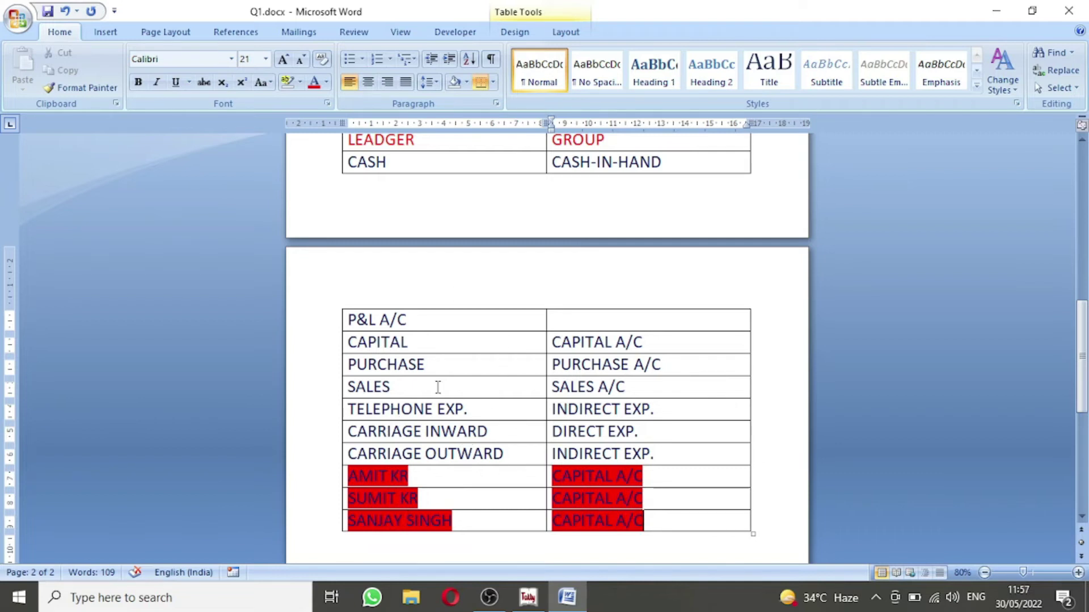
# Review the Q7 partners, switch back to Tally 9 and examine the CAPITAL entry in the balance sheet
pyautogui.scroll(6, 438, 388)
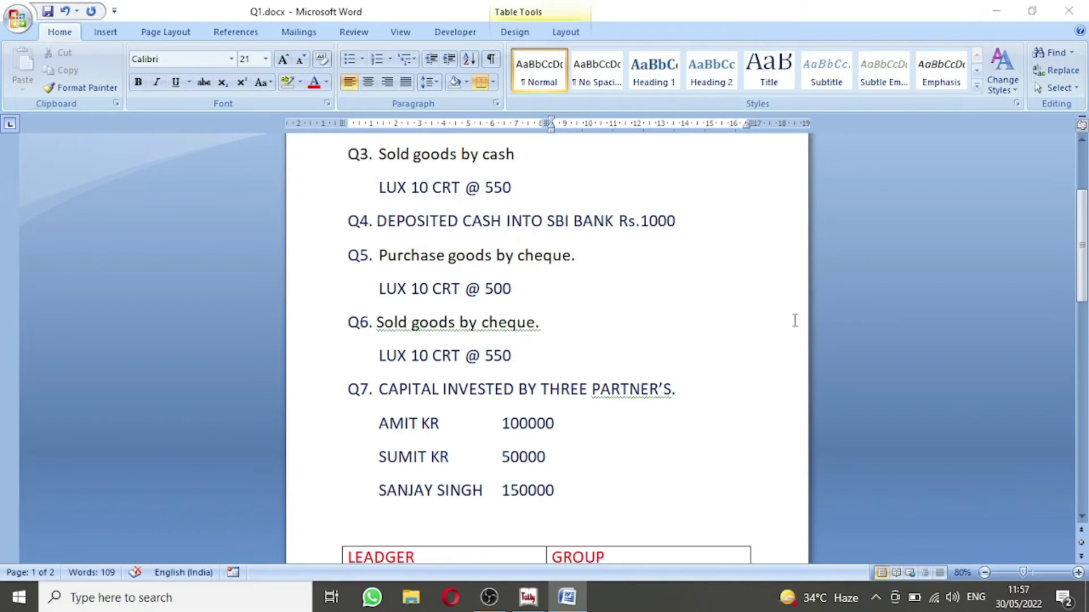
pyautogui.hotkey('alt', 'Tab')
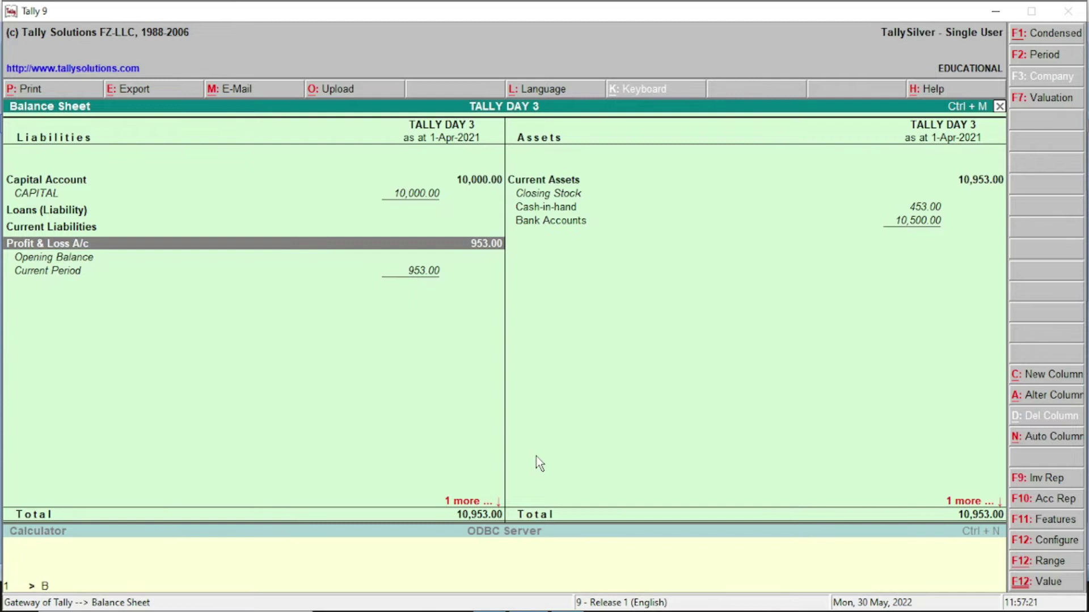
pyautogui.press('Up')
pyautogui.press('Up')
pyautogui.press('Up')
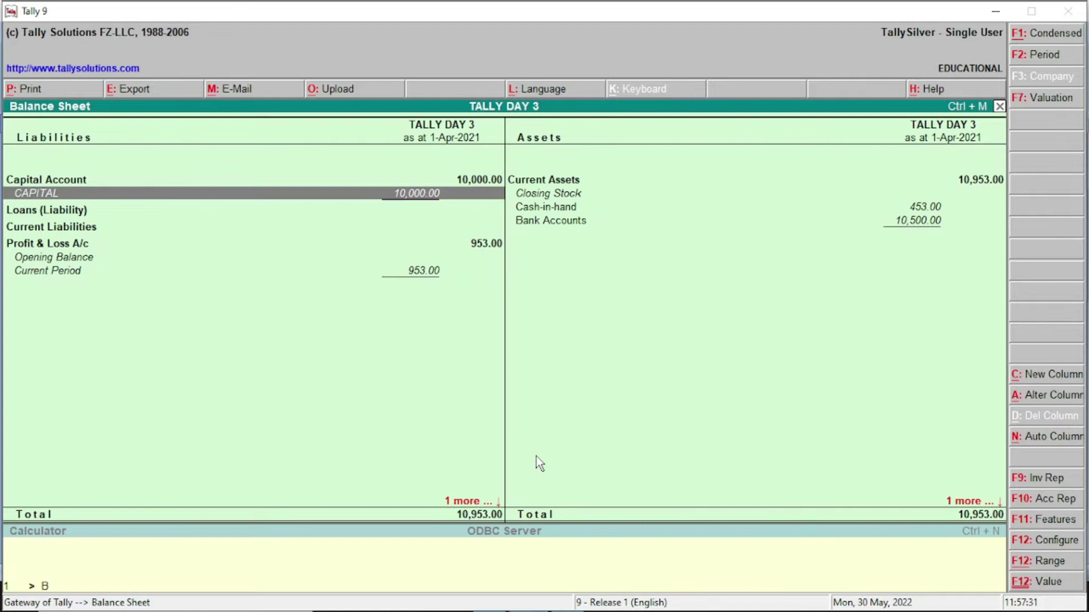
# Leave the balance sheet and open the creation form for a single ledger in the accounts masters
pyautogui.press('Escape')
pyautogui.press('Up')
pyautogui.press('Up')
pyautogui.press('Up')
pyautogui.press('Up')
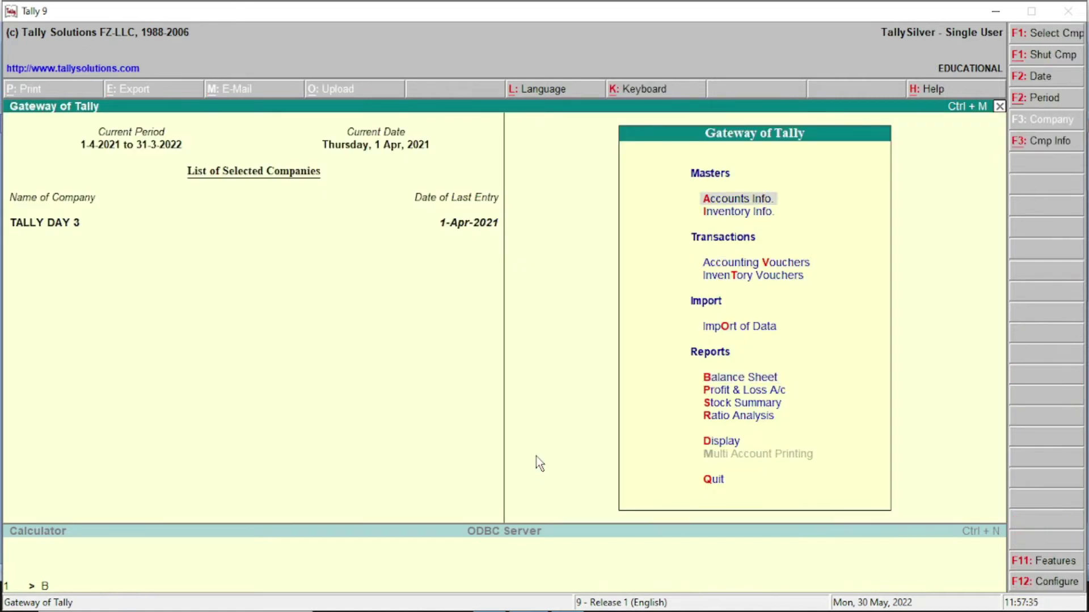
pyautogui.press('Return')
pyautogui.press('Down')
pyautogui.press('Return')
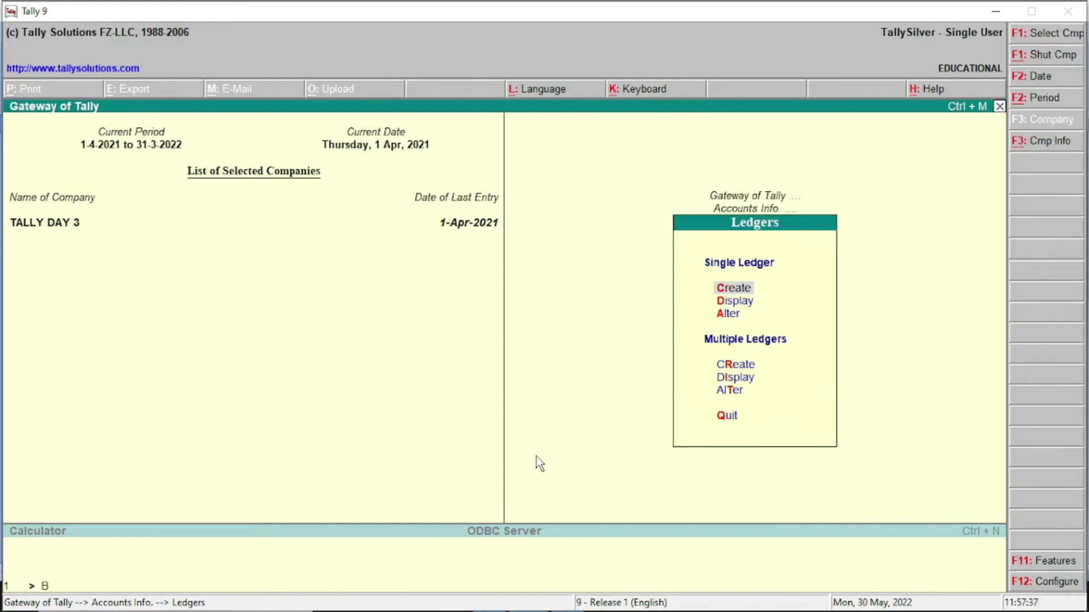
pyautogui.press('Return')
# Create a ledger with the first partner's name under Capital Account, with no opening balance
pyautogui.write('AMIT KR')
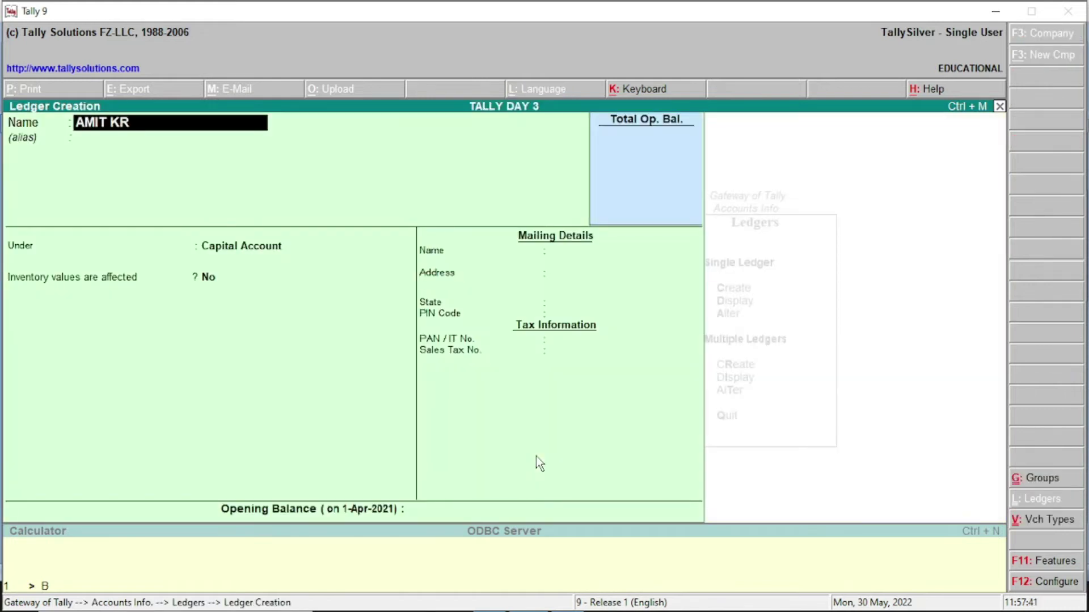
pyautogui.press('Return')
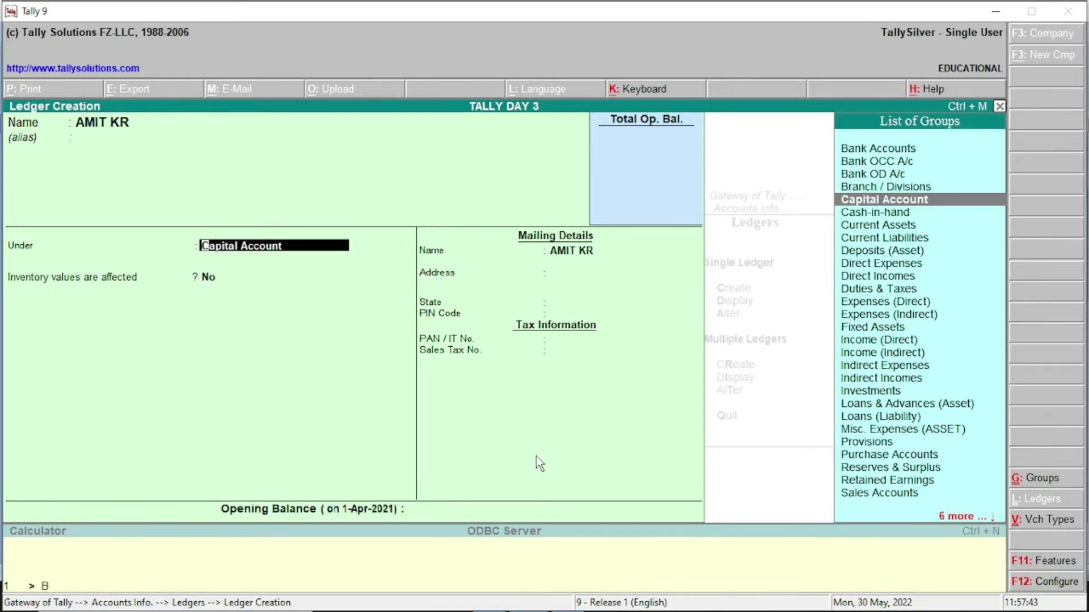
pyautogui.press('Return')
pyautogui.press('Return')
pyautogui.press('Return')
pyautogui.press('Return')
pyautogui.press('Return')
pyautogui.press('Return')
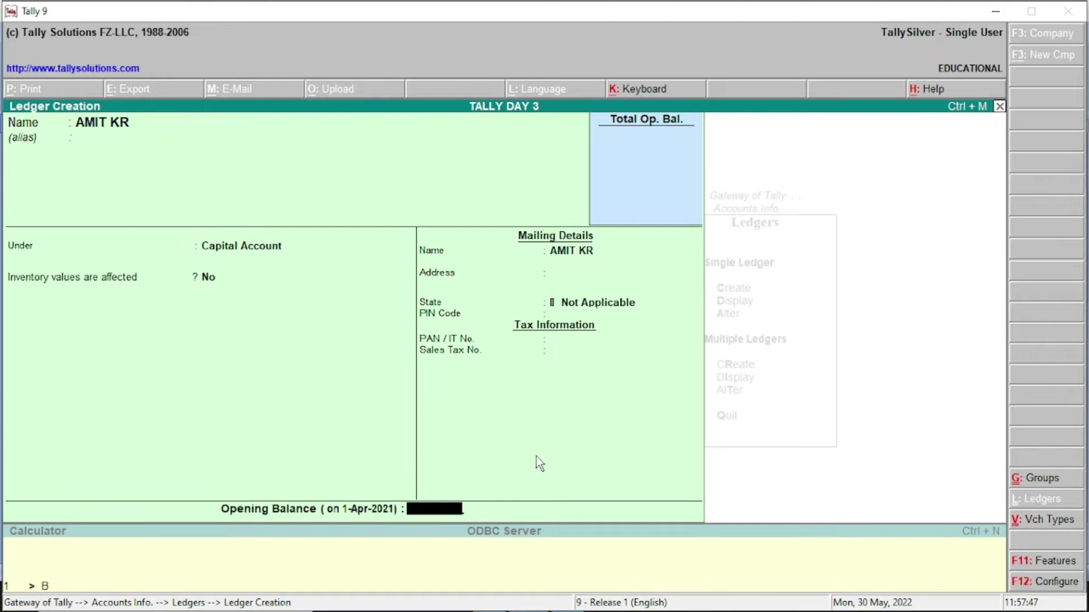
pyautogui.press('Return')
pyautogui.press('Return')
# Create a ledger with the second partner's name under Capital Account, leaving the remaining details at their defaults
pyautogui.write('S')
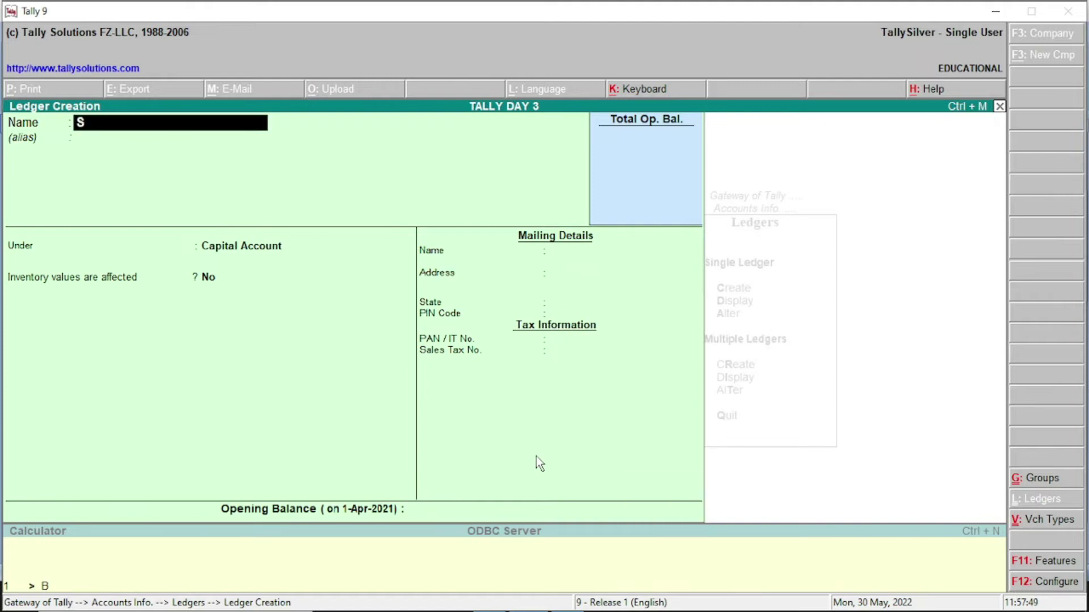
pyautogui.write('UMIT KR')
pyautogui.press('Return')
pyautogui.press('Return')
pyautogui.press('Return')
pyautogui.press('Return')
pyautogui.press('Return')
pyautogui.press('Return')
pyautogui.press('Return')
pyautogui.press('Return')
pyautogui.press('Return')
pyautogui.press('Return')
pyautogui.press('Return')
pyautogui.press('Return')
# Create a ledger with the third partner's name under Capital Account and leave ledger creation
pyautogui.write('SANA')
pyautogui.press('BackSpace')
pyautogui.write('JAY SINGH')
pyautogui.press('Return')
pyautogui.press('Return')
pyautogui.press('Return')
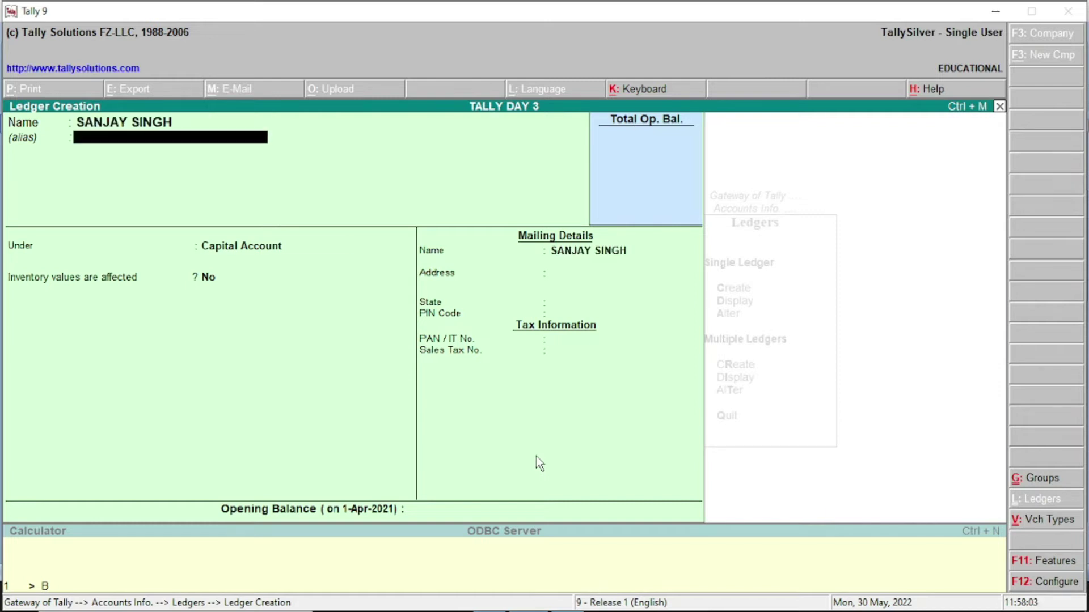
pyautogui.press('Return')
pyautogui.press('Return')
pyautogui.press('Return')
pyautogui.press('Return')
pyautogui.press('Return')
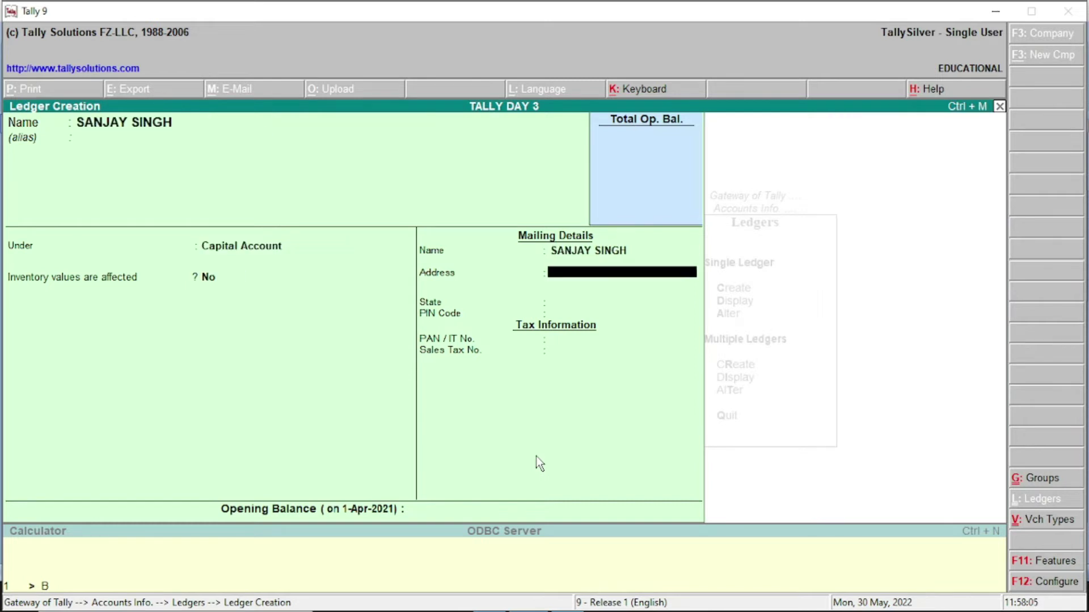
pyautogui.press('Return')
pyautogui.press('Return')
pyautogui.press('y')
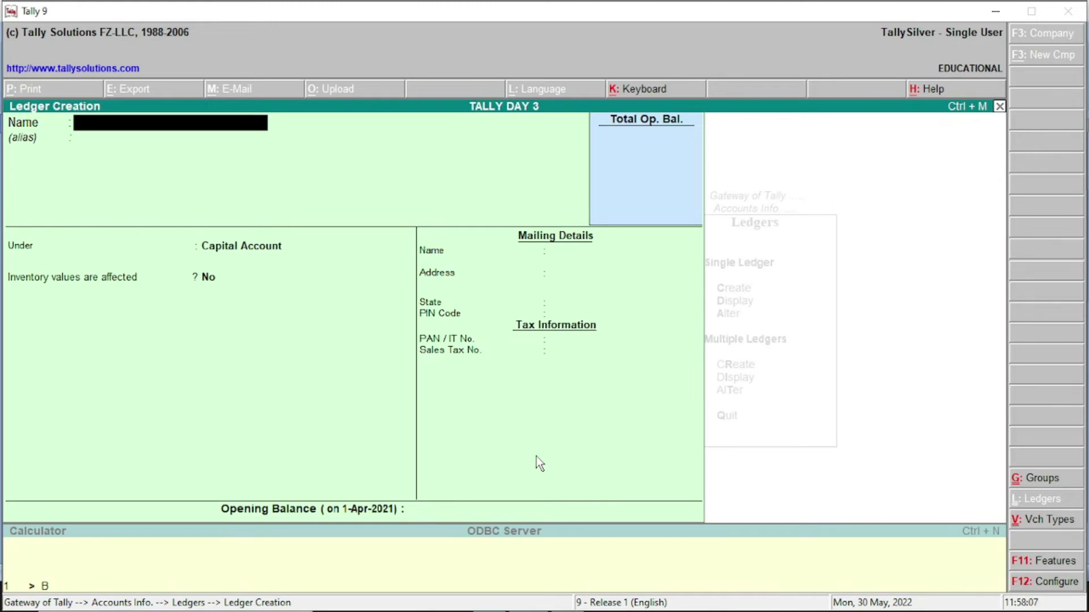
pyautogui.press('Escape')
pyautogui.press('y')
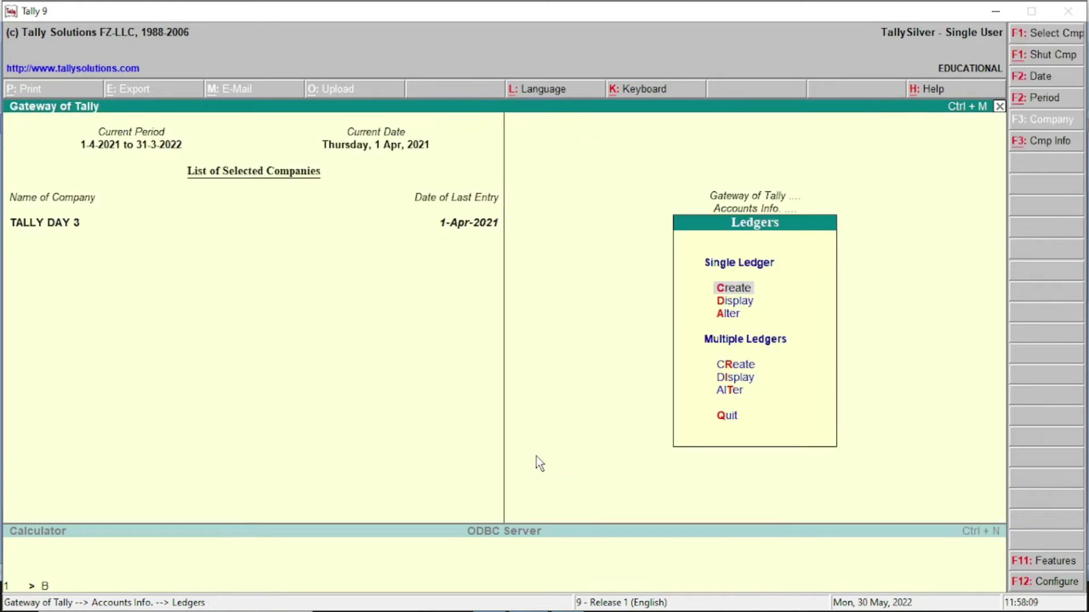
# Leave the ledger masters, examine the balance sheet in detailed form, and close it
pyautogui.press('Escape')
pyautogui.press('Escape')
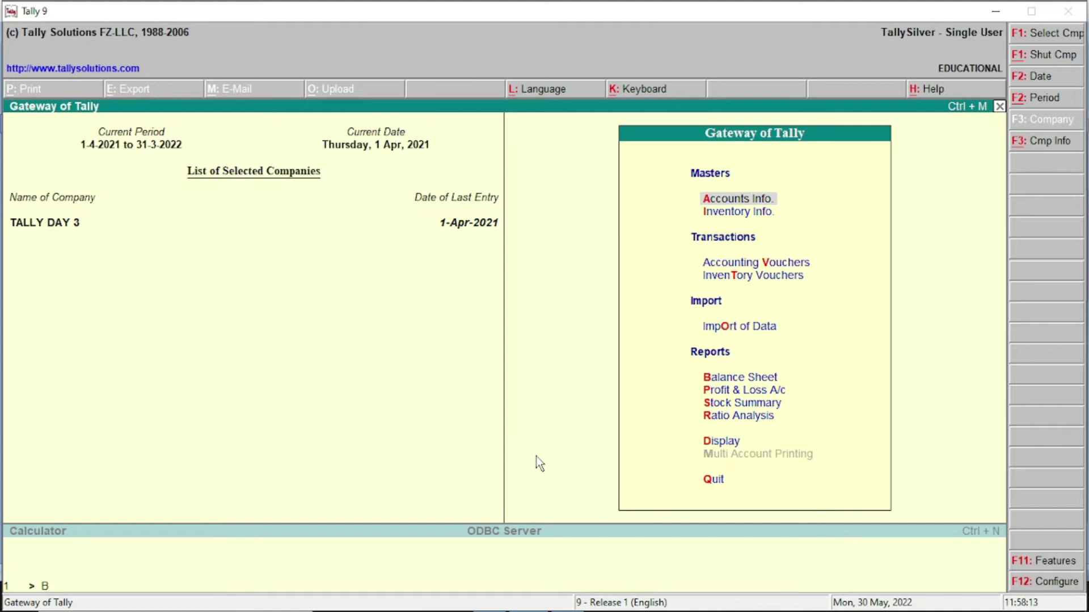
pyautogui.press('b')
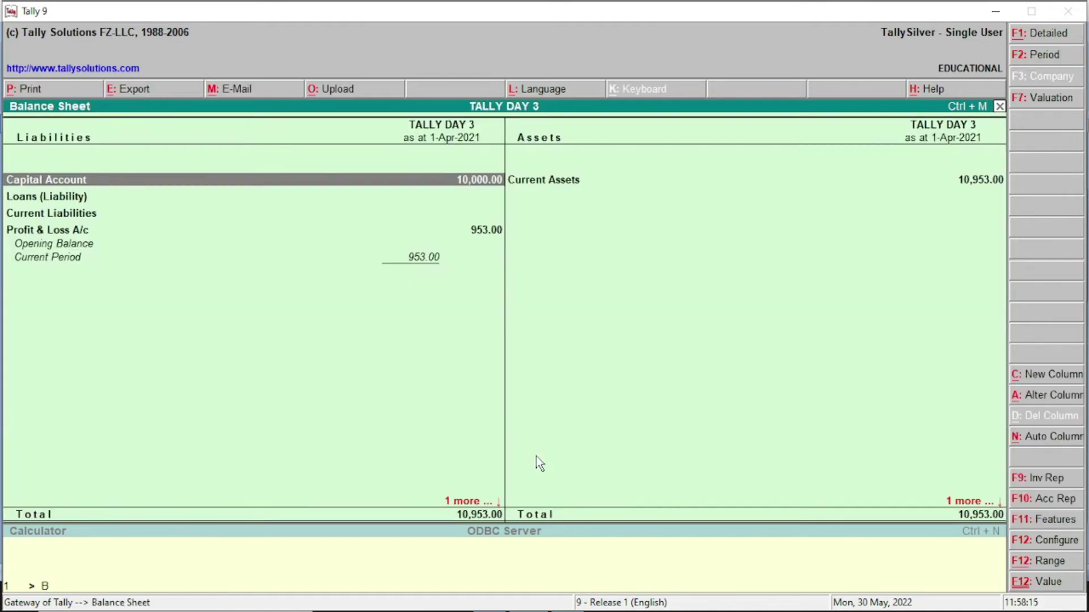
pyautogui.hotkey('alt', 'F1')
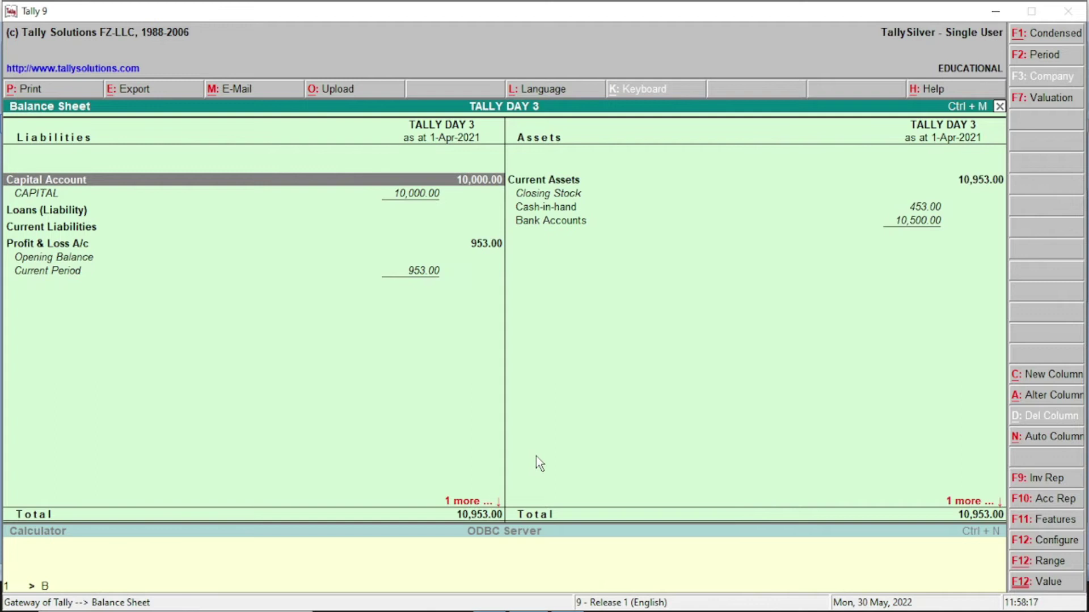
pyautogui.press('Escape')
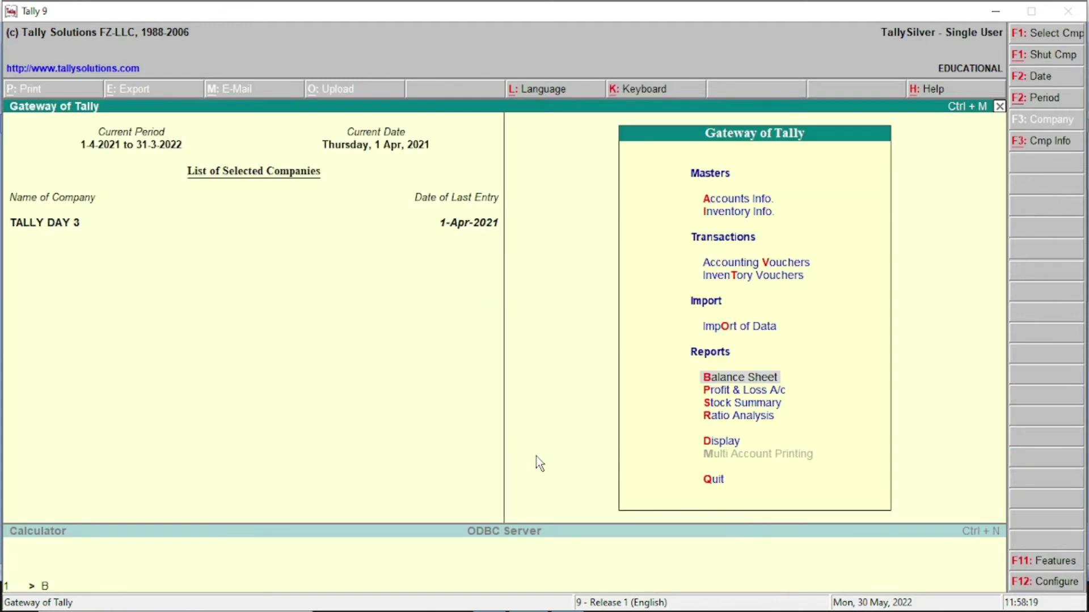
# Start a Receipt voucher and credit the first partner's capital ledger with 1,00,000
pyautogui.press('v')
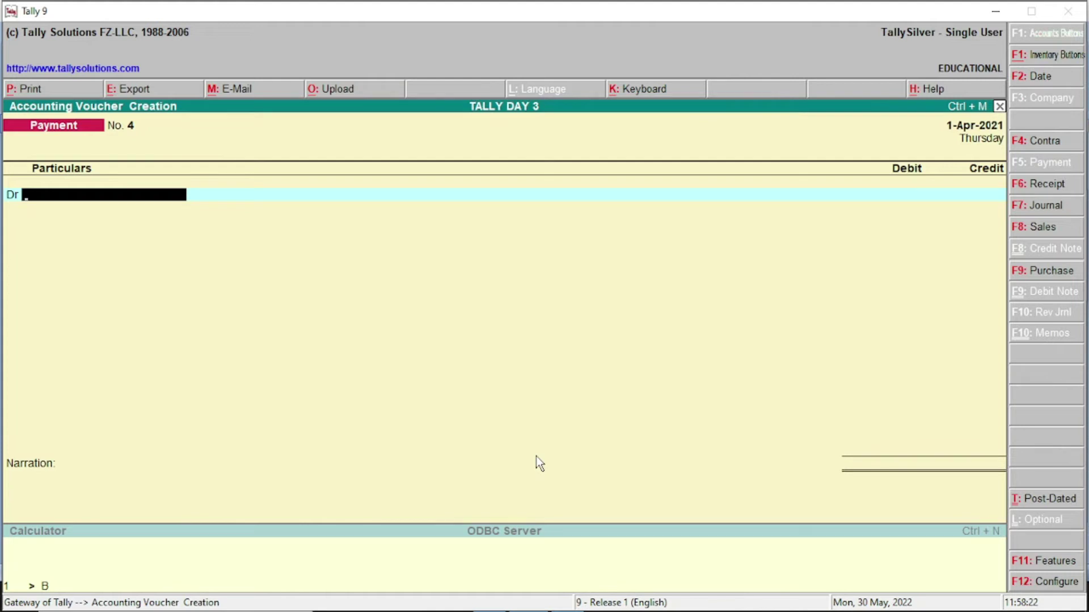
pyautogui.press('F6')
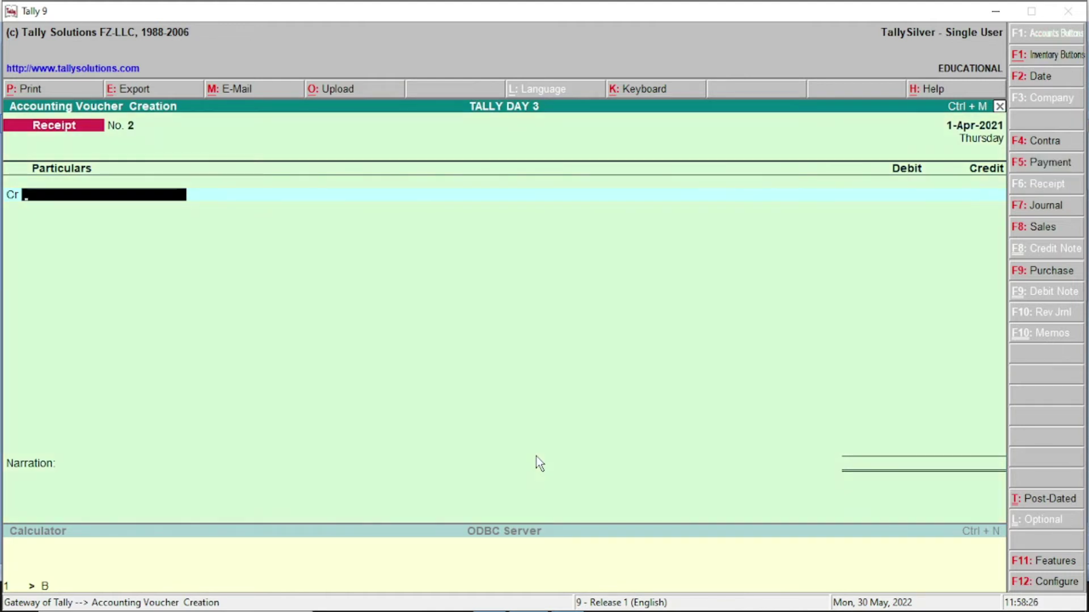
pyautogui.write('A')
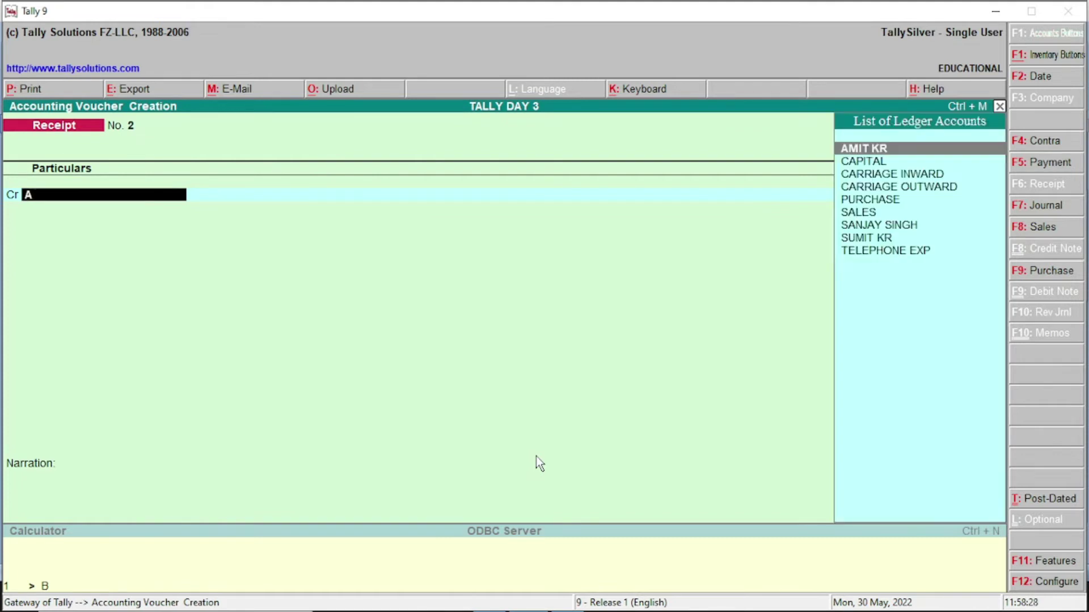
pyautogui.press('Return')
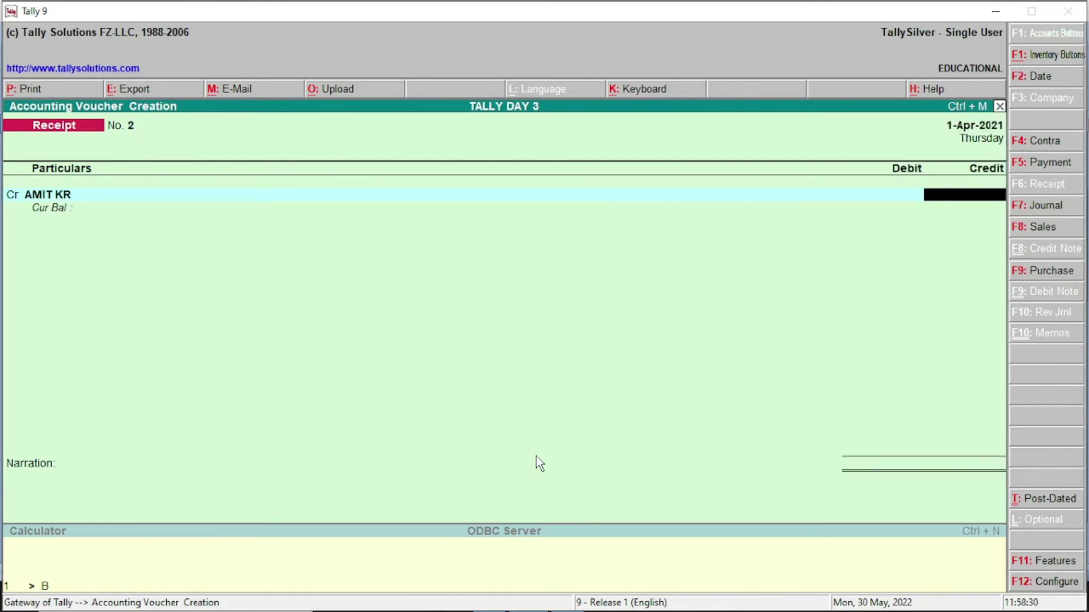
pyautogui.write('1,00,00')
pyautogui.write('0')
pyautogui.press('Return')
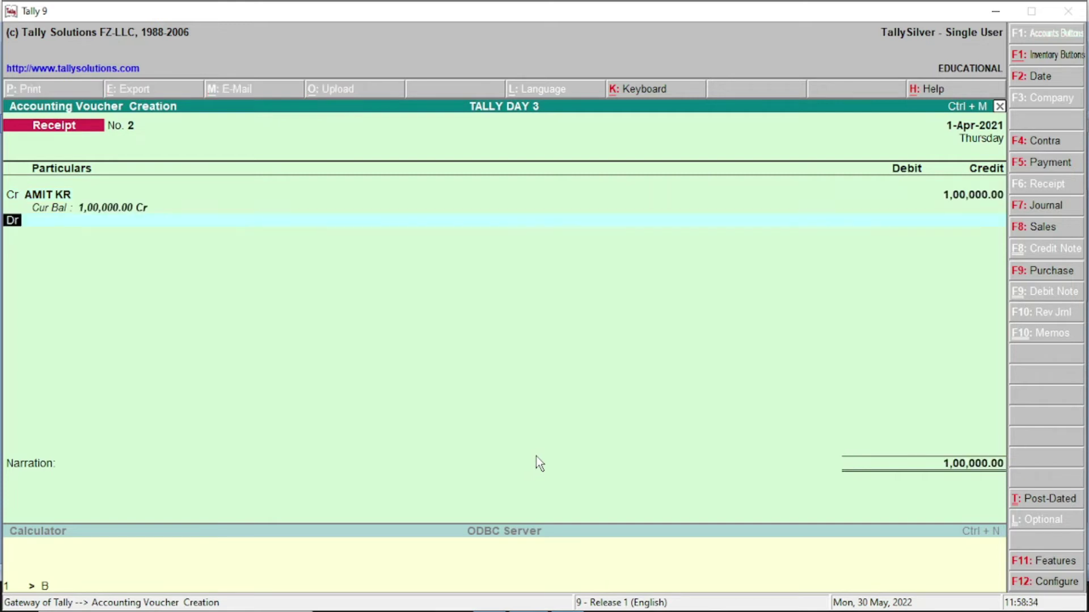
# Add a second credit line to the receipt for the second partner's capital ledger with 50,000
pyautogui.press('c')
pyautogui.press('Return')
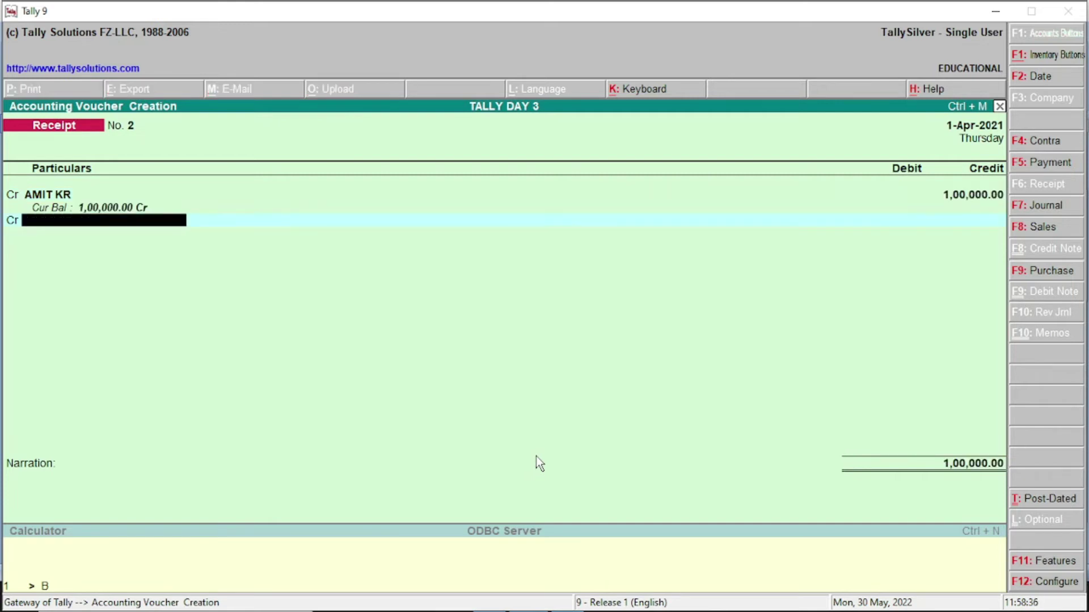
pyautogui.write('S')
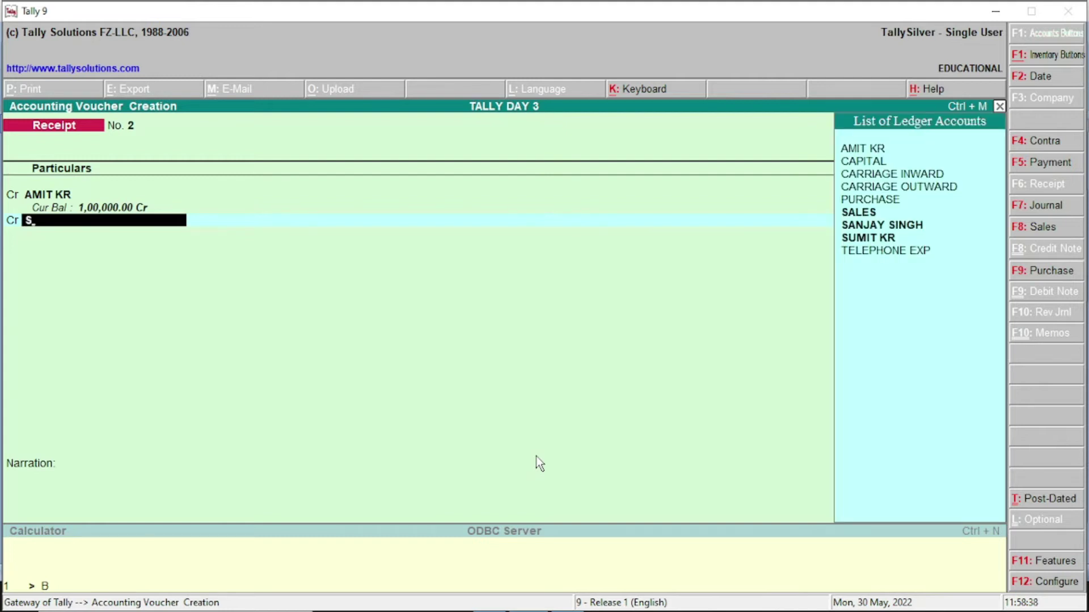
pyautogui.press('Down')
pyautogui.press('Down')
pyautogui.press('Return')
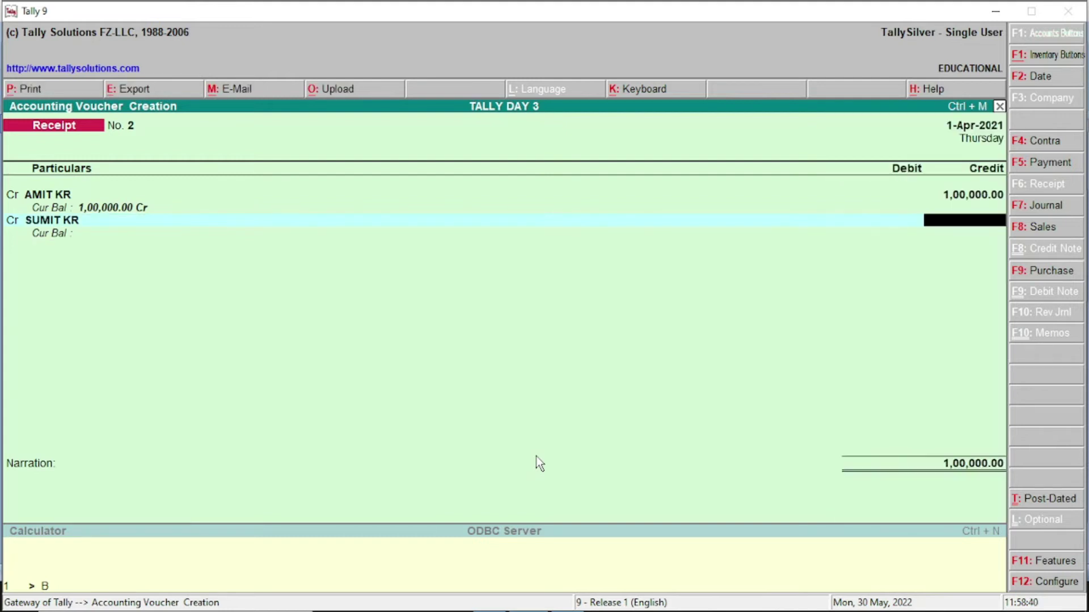
pyautogui.write('50000')
pyautogui.press('Return')
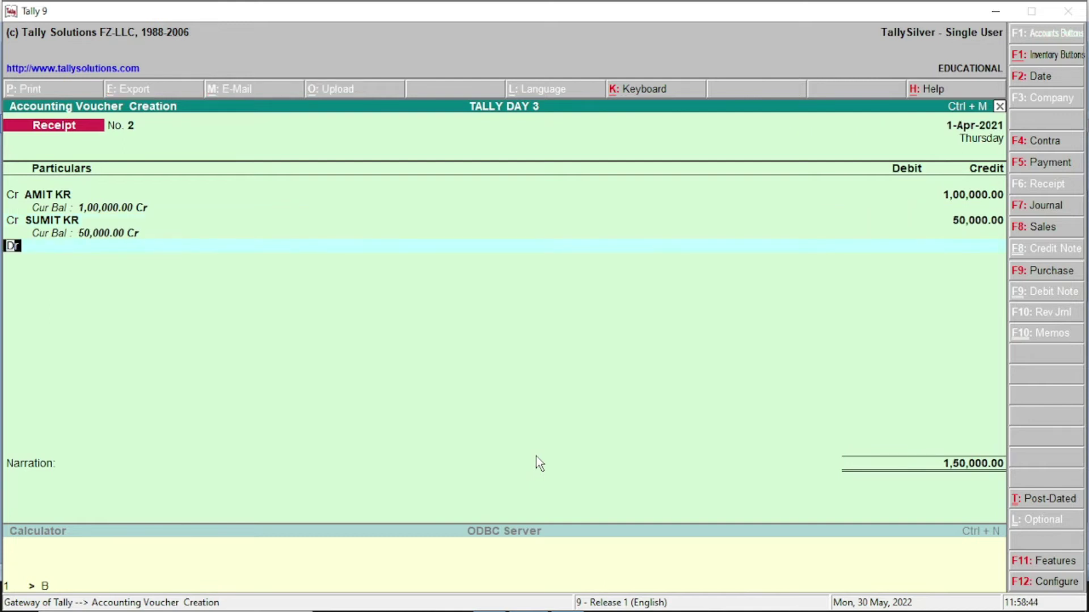
# Add a third credit line to the receipt for the third partner's capital ledger with 1,50,000
pyautogui.press('Return')
pyautogui.write('S')
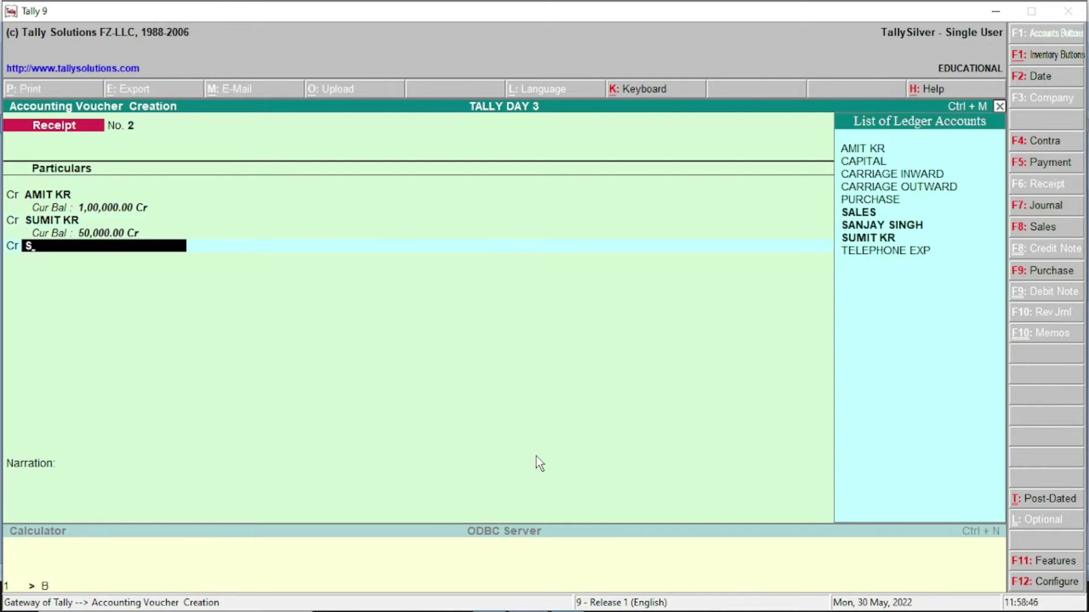
pyautogui.press('Down')
pyautogui.press('Down')
pyautogui.press('Down')
pyautogui.press('Up')
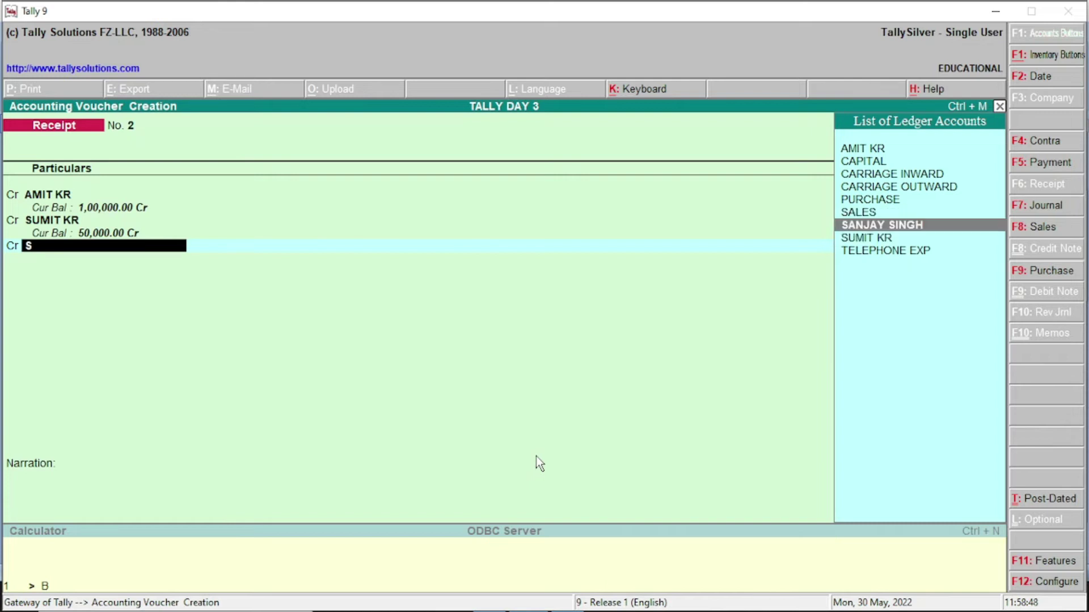
pyautogui.press('Return')
pyautogui.write('15')
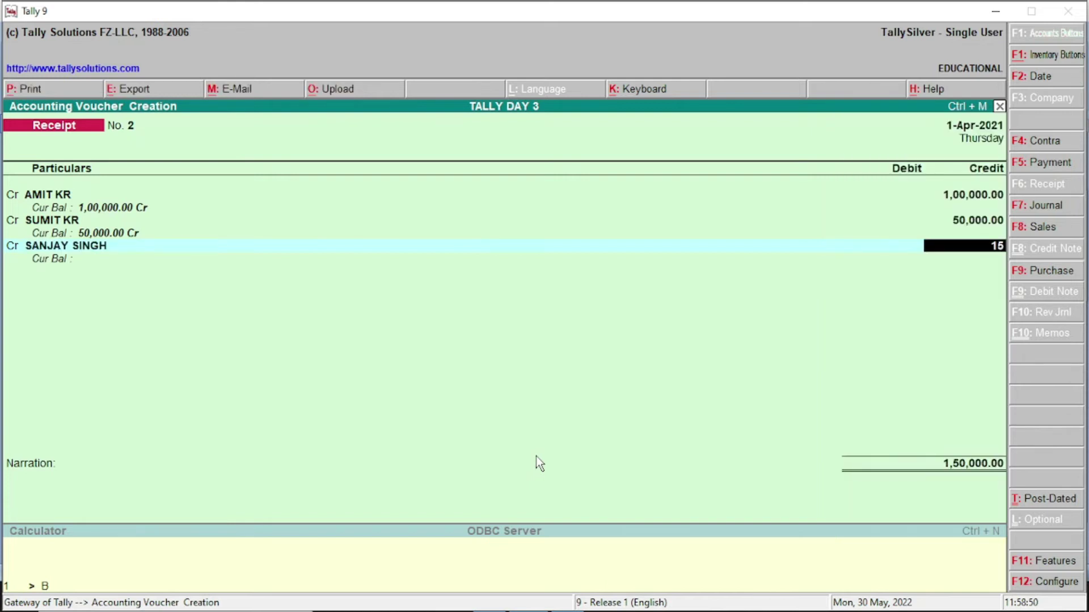
pyautogui.write('0000')
pyautogui.press('Return')
# Debit Cash with 3,00,000, save the receipt without a narration, and leave voucher entry
pyautogui.press('Return')
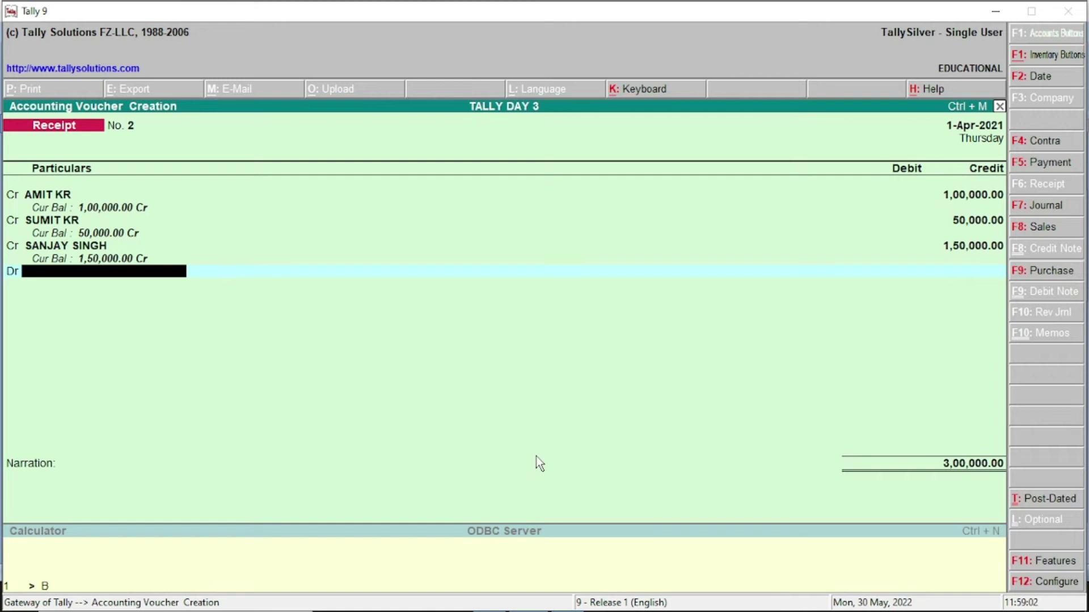
pyautogui.write('C')
pyautogui.press('Down')
pyautogui.press('Down')
pyautogui.press('Down')
pyautogui.press('Down')
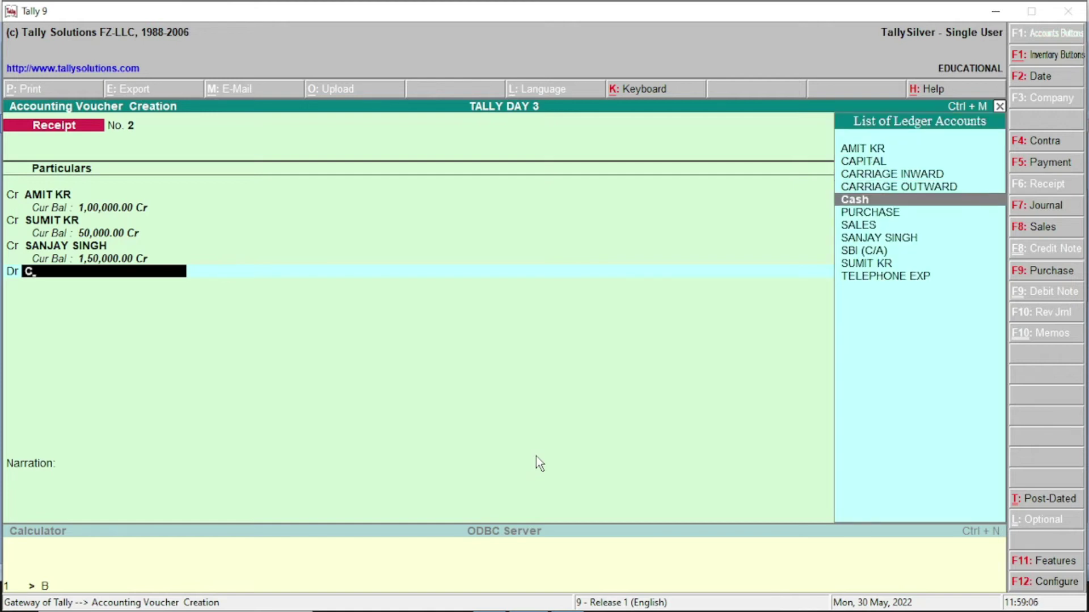
pyautogui.press('Return')
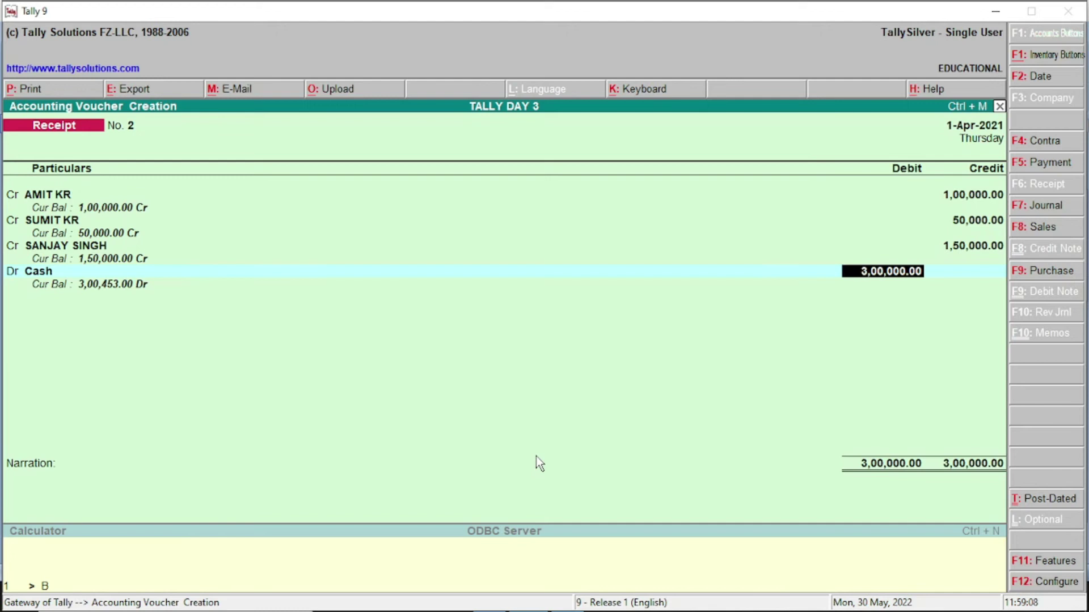
pyautogui.press('Return')
pyautogui.press('Return')
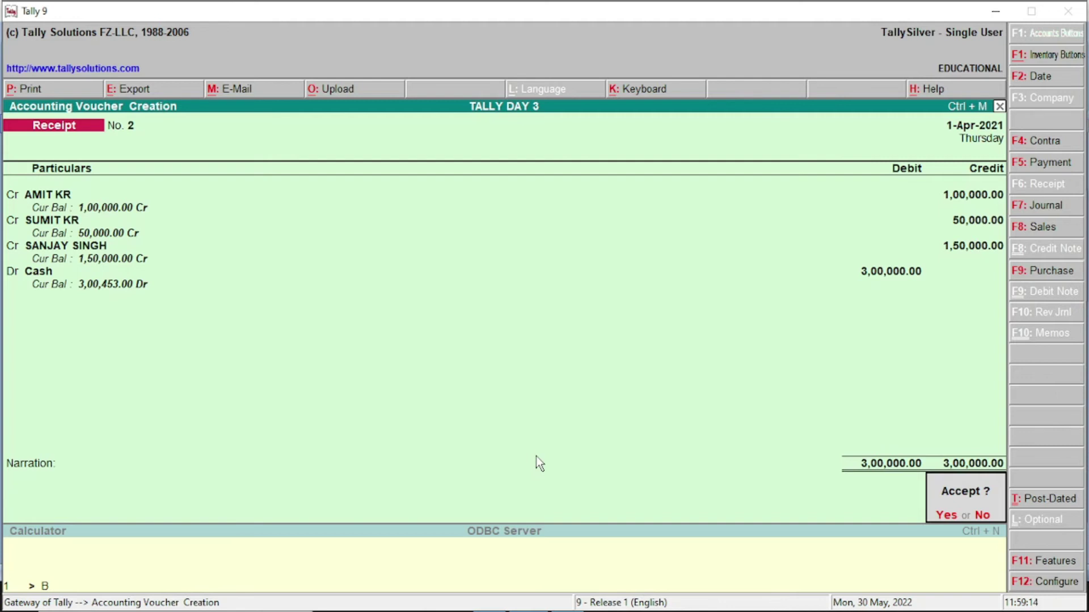
pyautogui.press('y')
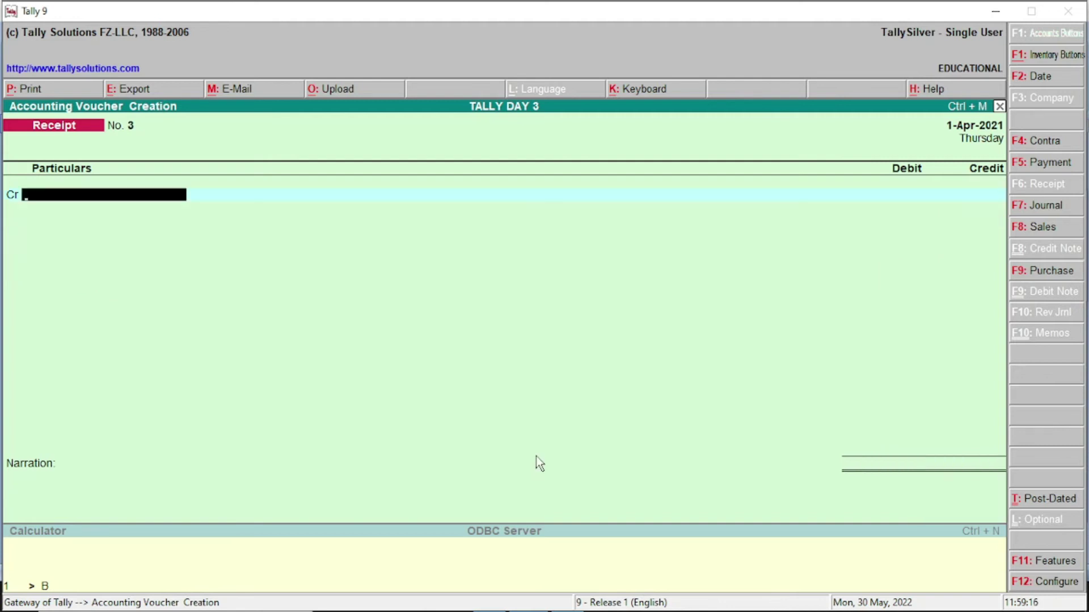
pyautogui.press('Escape')
pyautogui.press('y')
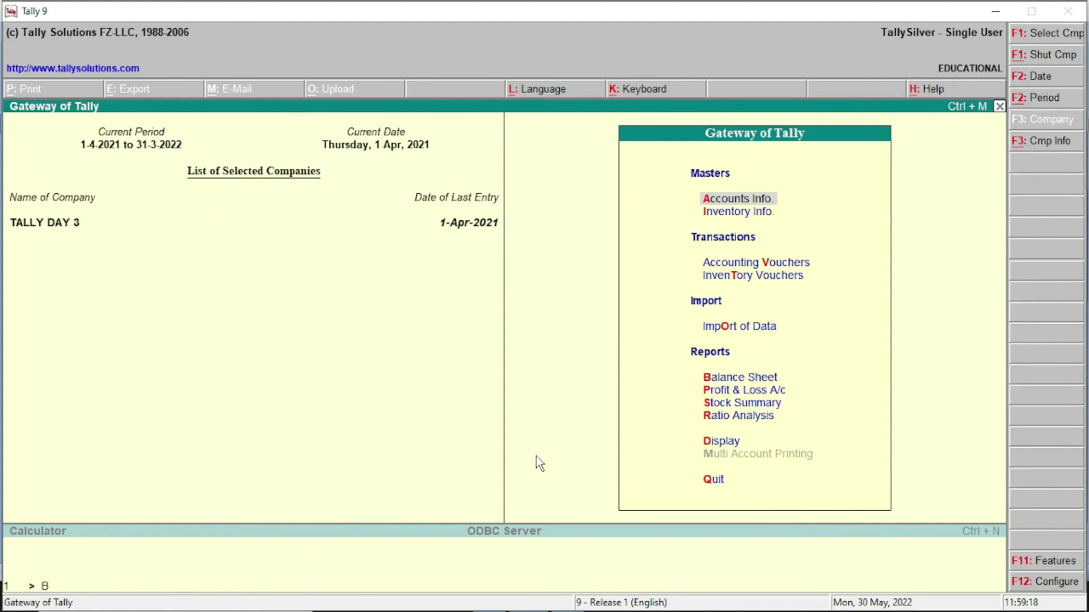
# Open the balance sheet in detailed form and examine each partner's balance under Capital Account
pyautogui.press('b')
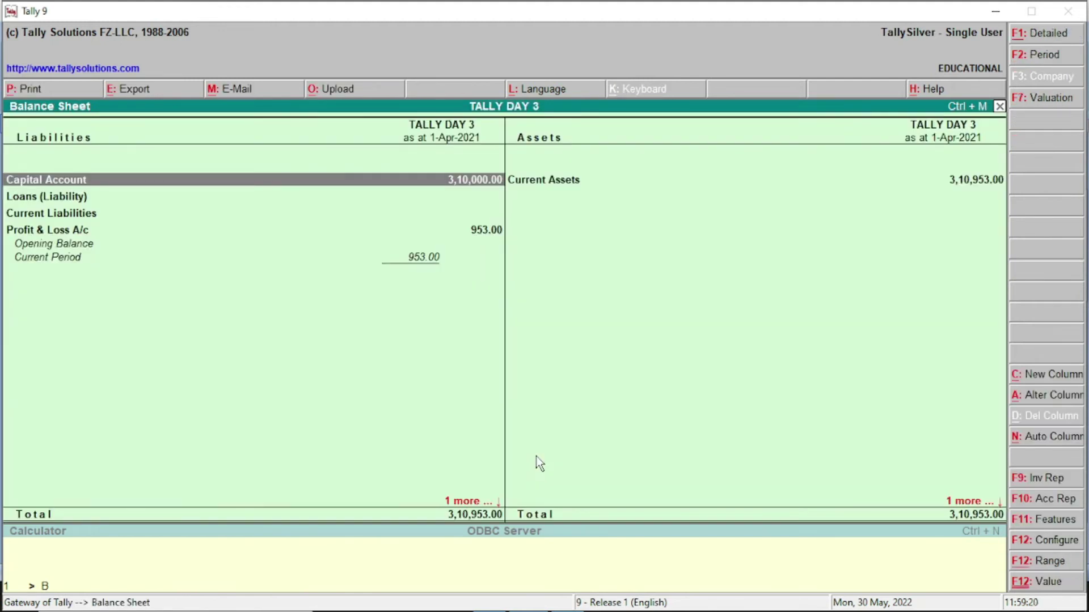
pyautogui.press('F1')
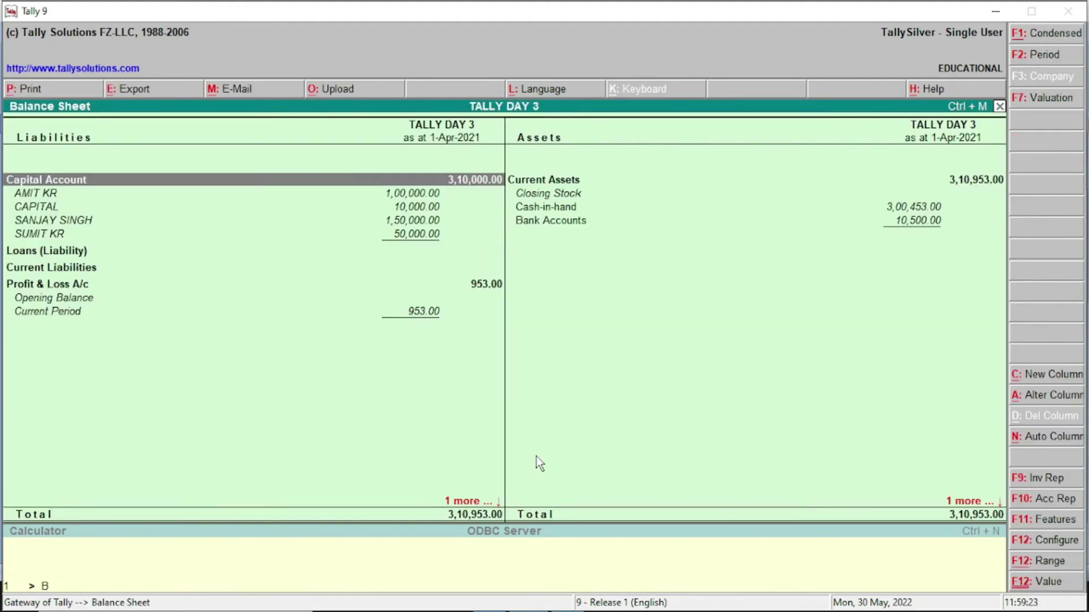
pyautogui.press('Down')
pyautogui.press('Down')
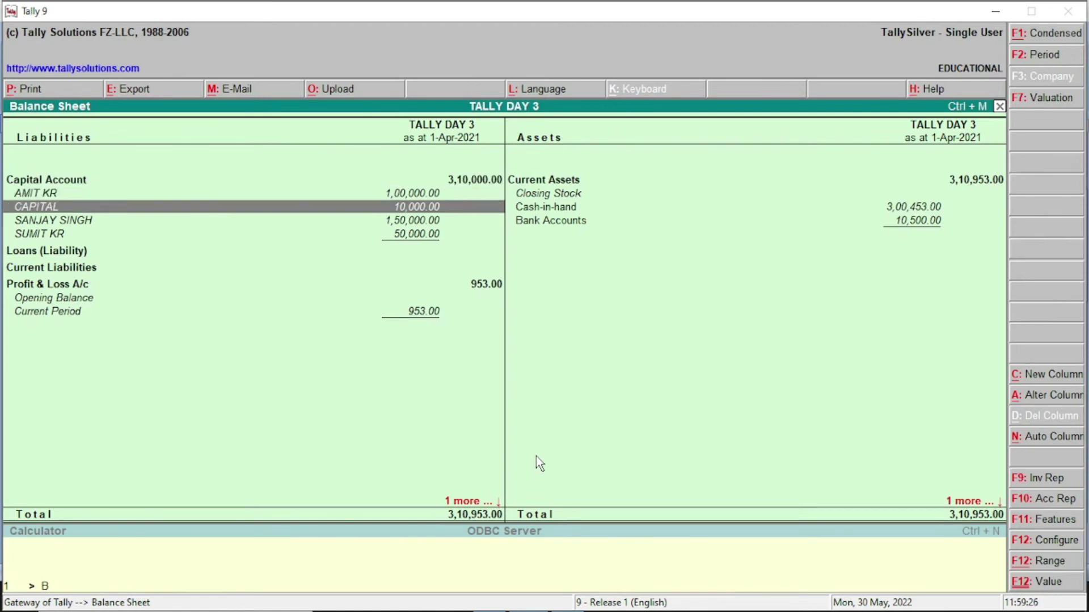
pyautogui.press('Up')
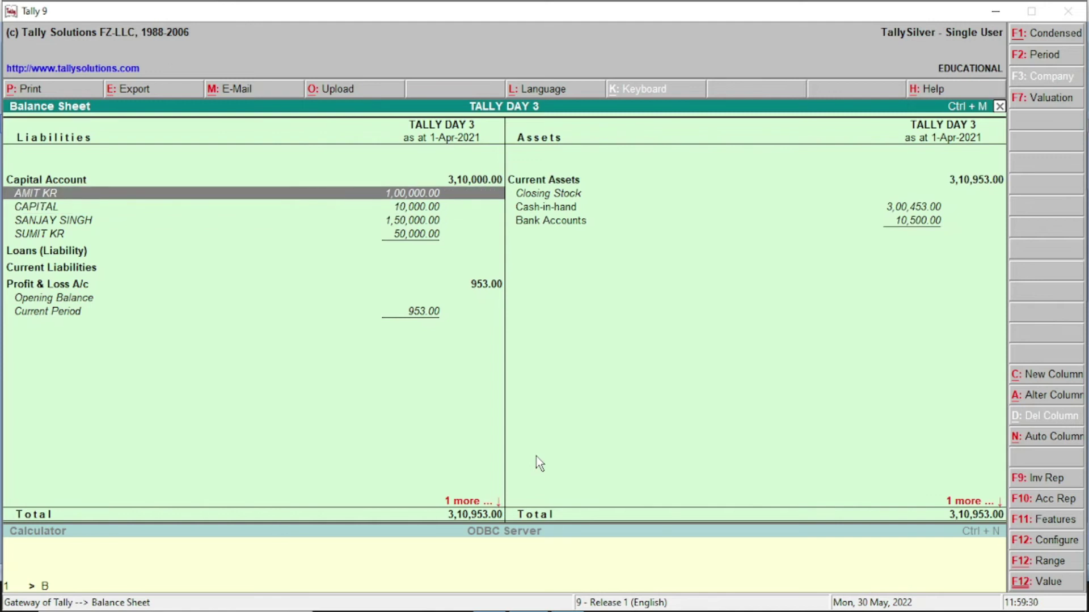
pyautogui.press('Down')
pyautogui.press('Down')
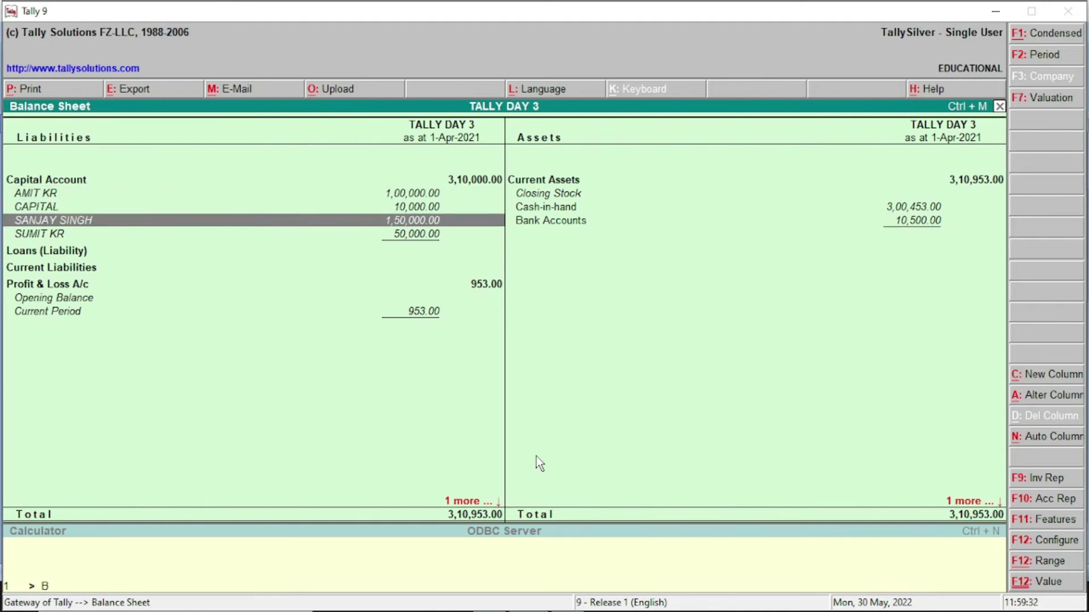
pyautogui.press('Down')
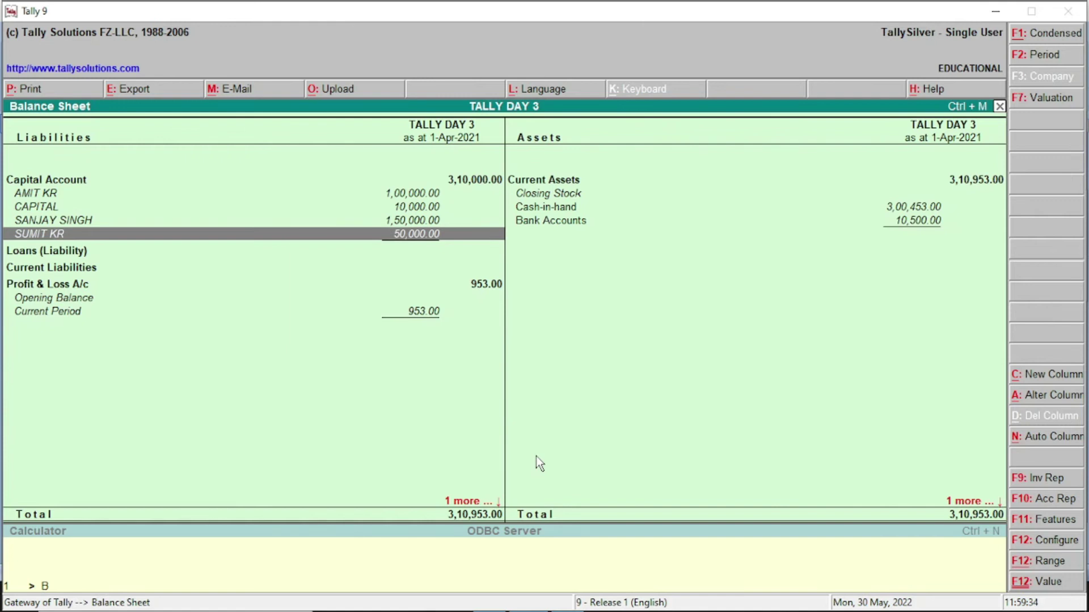
pyautogui.press('Up')
pyautogui.press('Up')
pyautogui.press('Up')
pyautogui.press('Down')
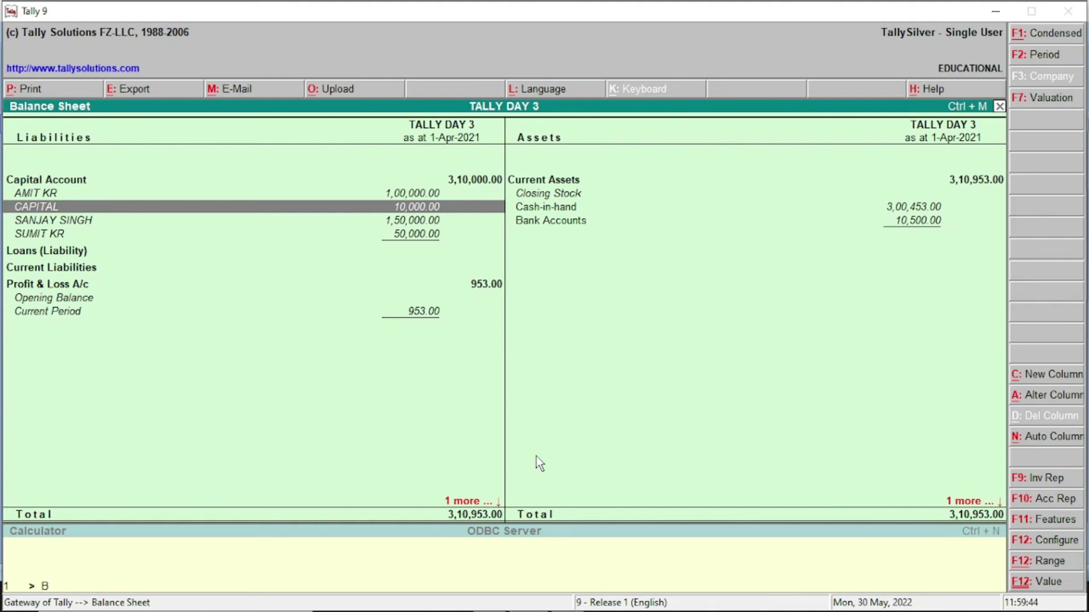
pyautogui.press('Up')
pyautogui.press('Up')
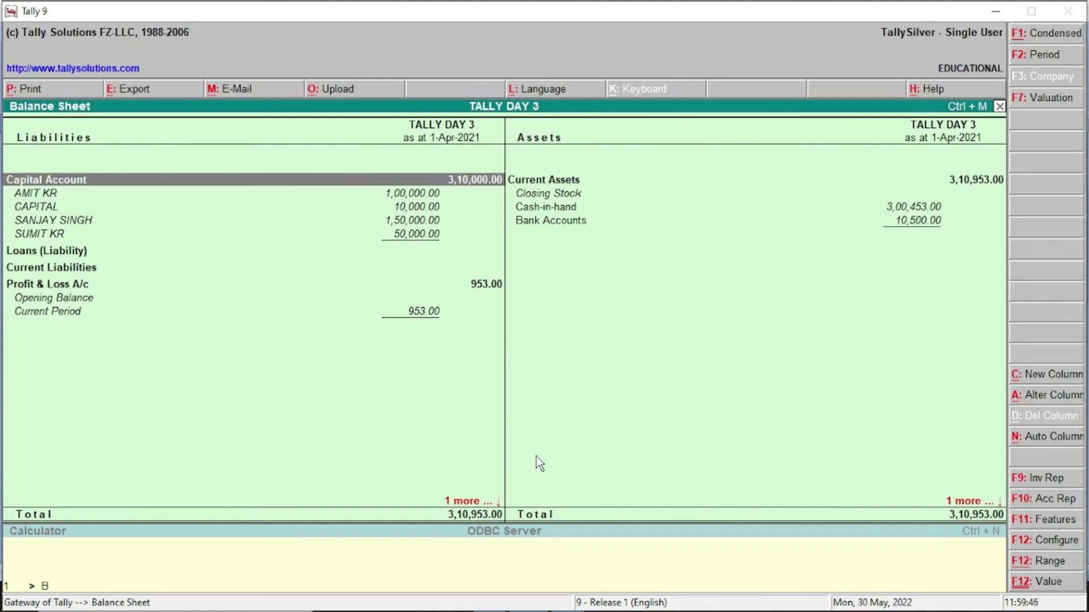
pyautogui.press('Down')
pyautogui.press('Down')
pyautogui.press('Down')
pyautogui.press('Down')
pyautogui.press('Up')
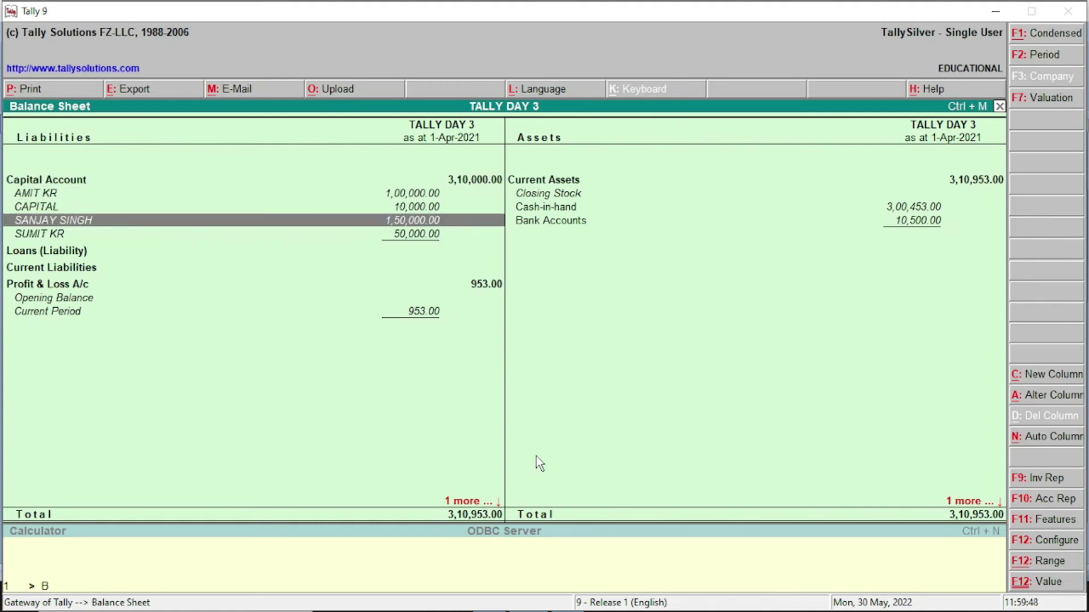
# Examine Cash-in-hand and the Current Assets total against the capital ledgers, and close the balance sheet
pyautogui.press('Right')
pyautogui.press('Up')
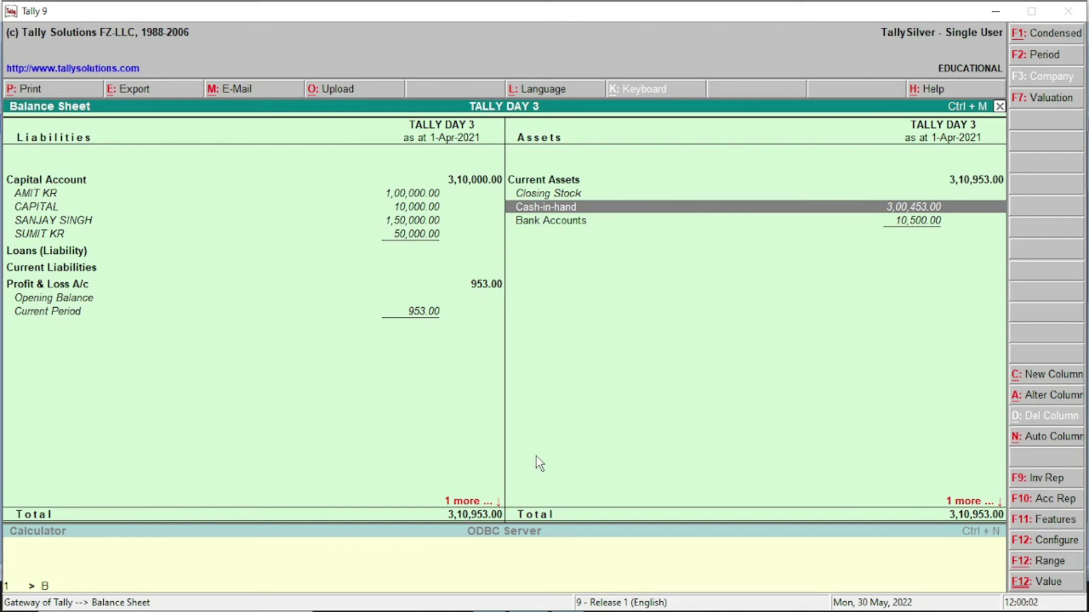
pyautogui.press('Up')
pyautogui.press('Up')
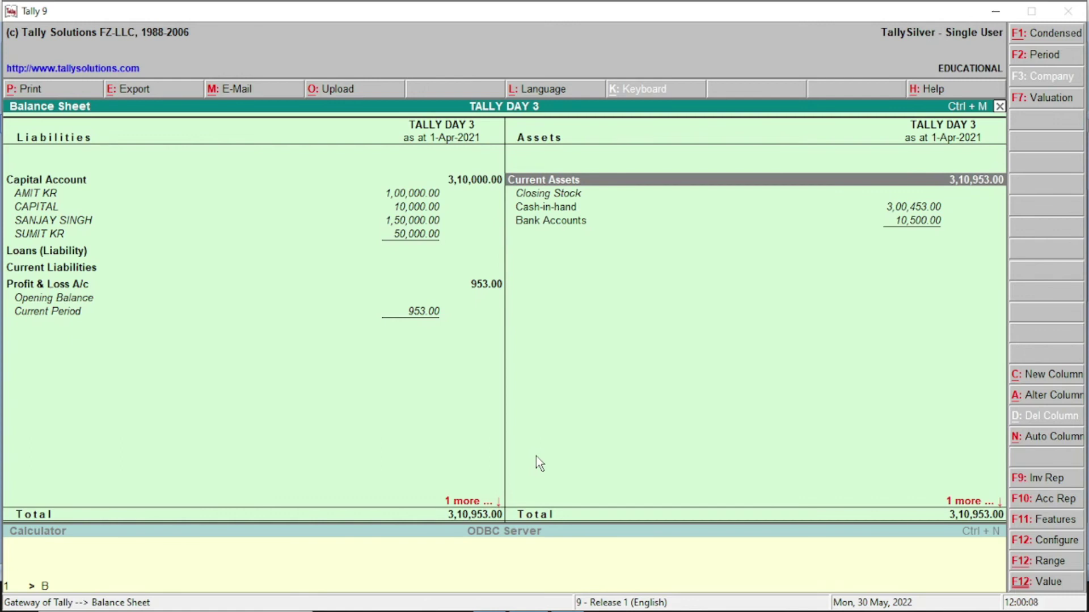
pyautogui.press('Left')
pyautogui.press('Down')
pyautogui.press('Down')
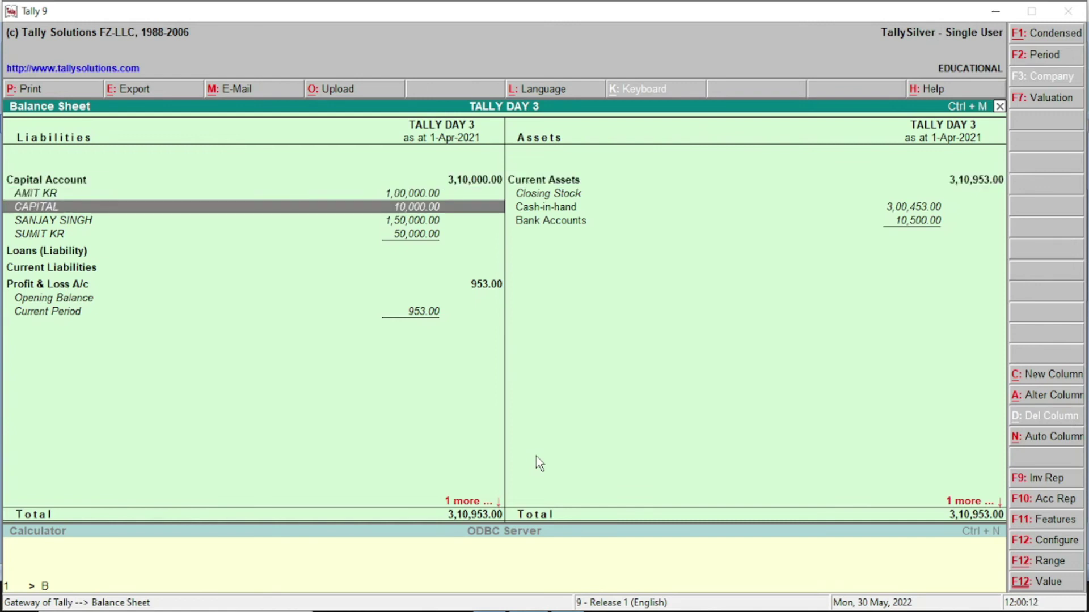
pyautogui.press('Escape')
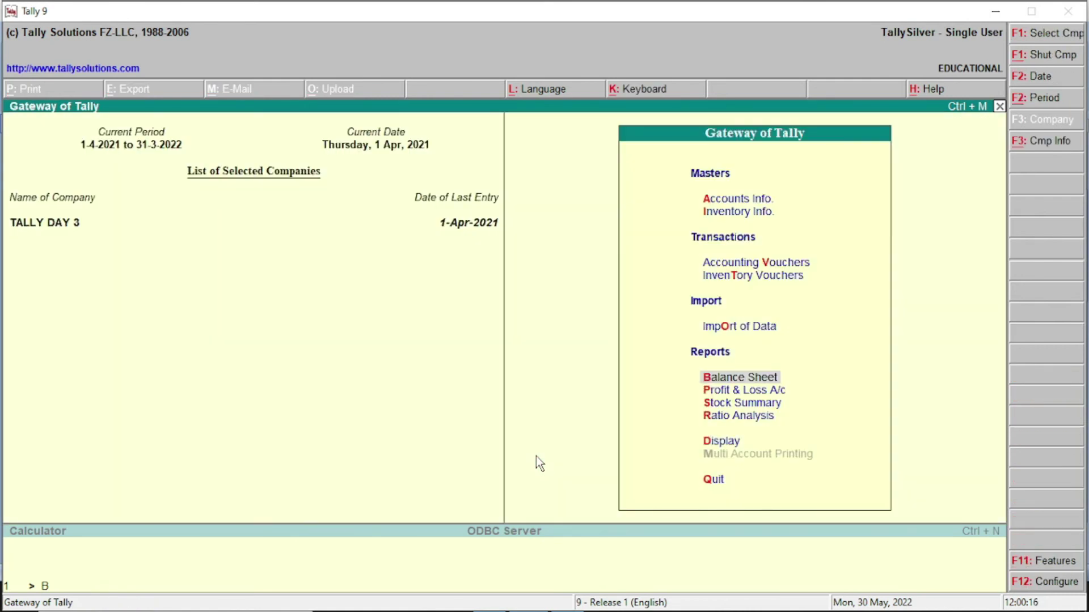
# Open the existing CAPITAL ledger for alteration from the single-ledger options in Accounts Info
pyautogui.press('Up')
pyautogui.press('Up')
pyautogui.press('Up')
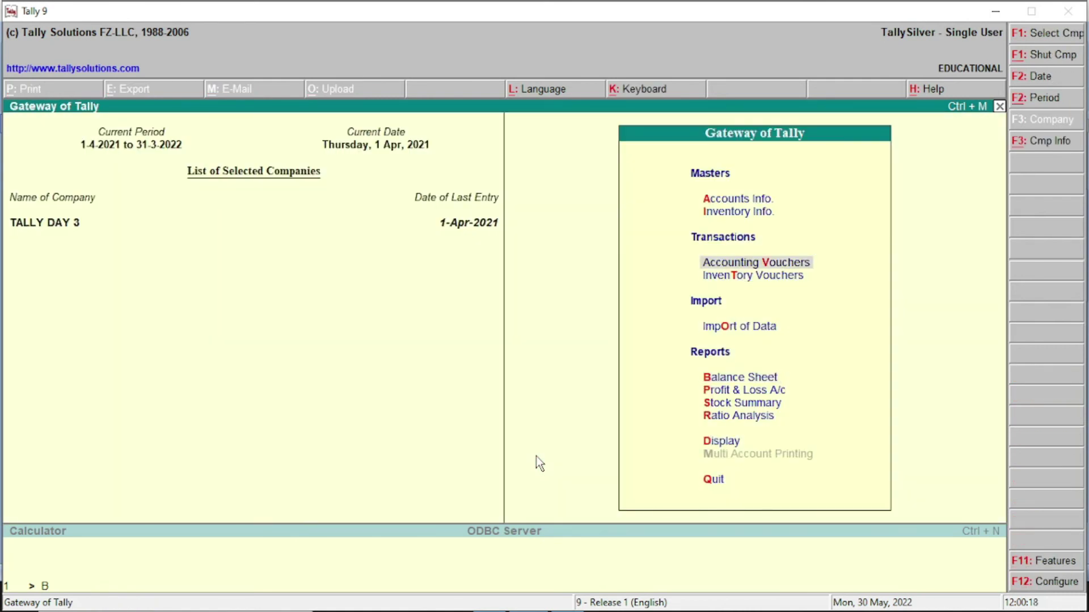
pyautogui.press('Up')
pyautogui.press('Up')
pyautogui.press('Return')
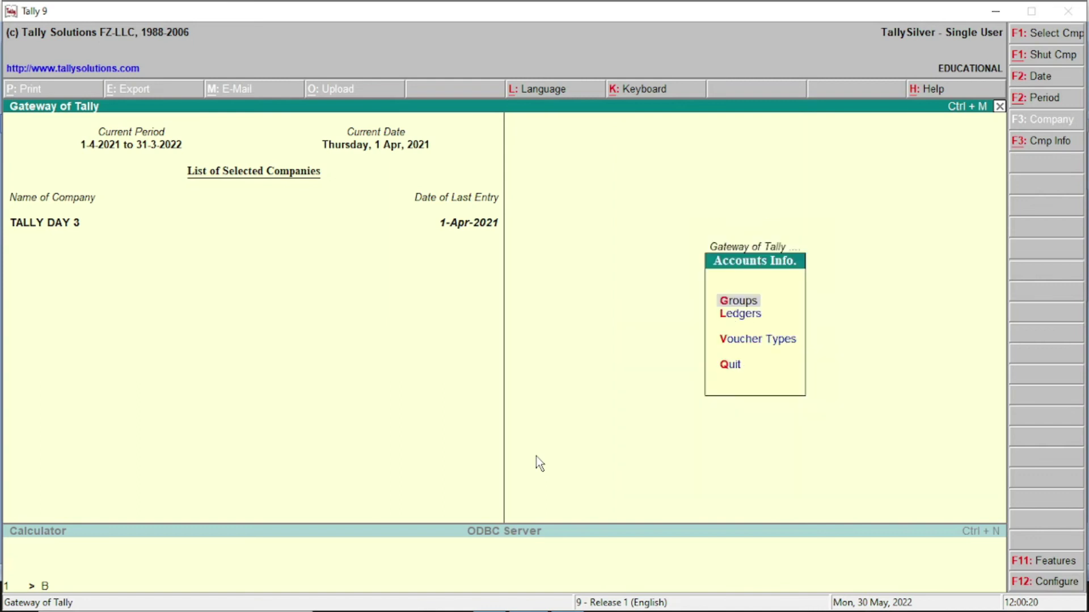
pyautogui.press('Down')
pyautogui.press('Return')
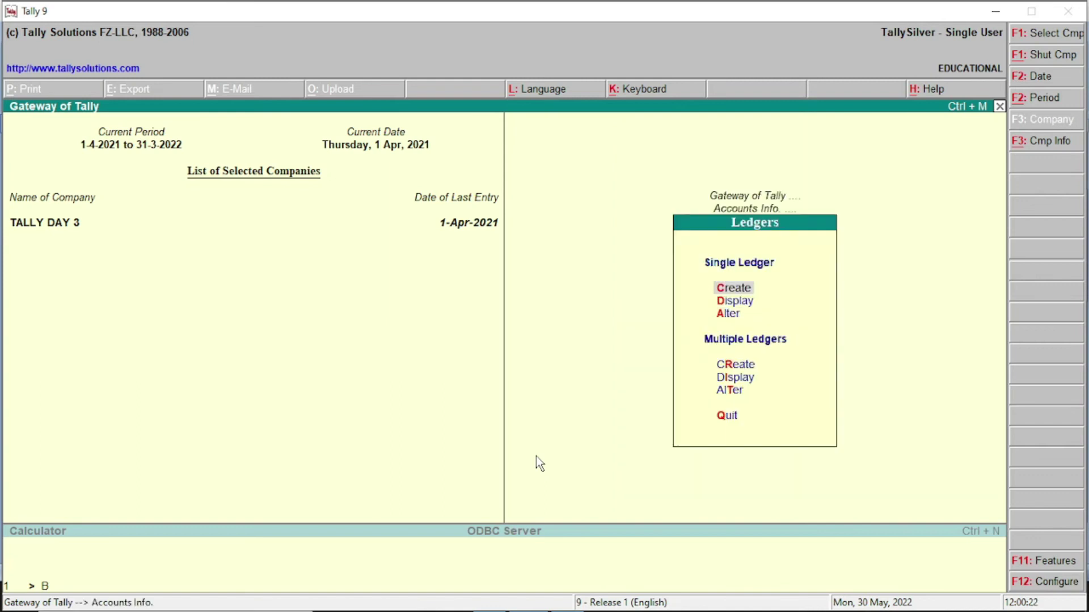
pyautogui.press('Down')
pyautogui.press('Down')
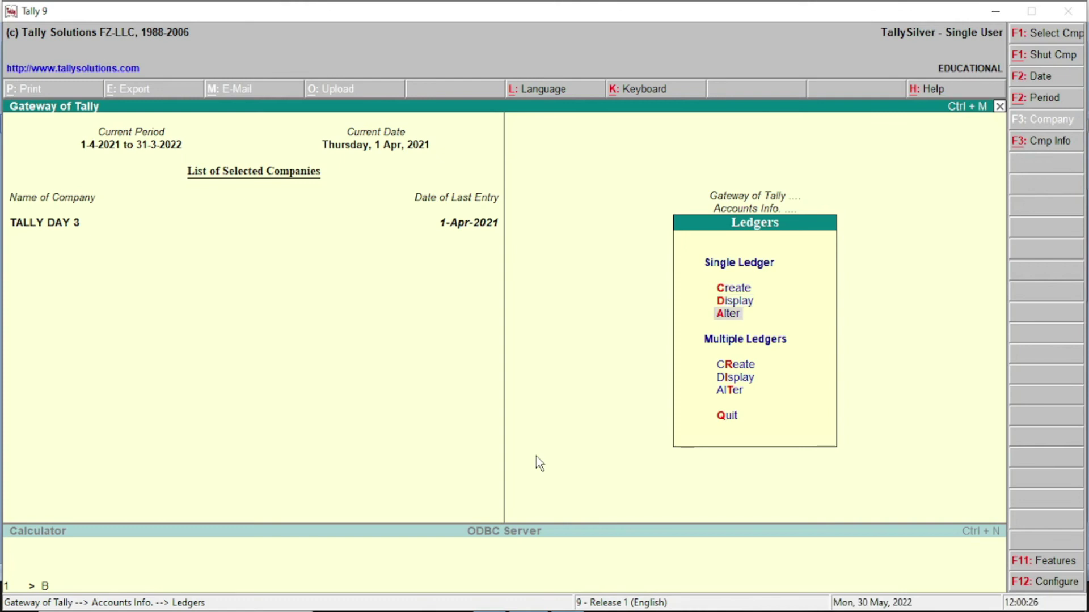
pyautogui.press('Return')
pyautogui.press('Down')
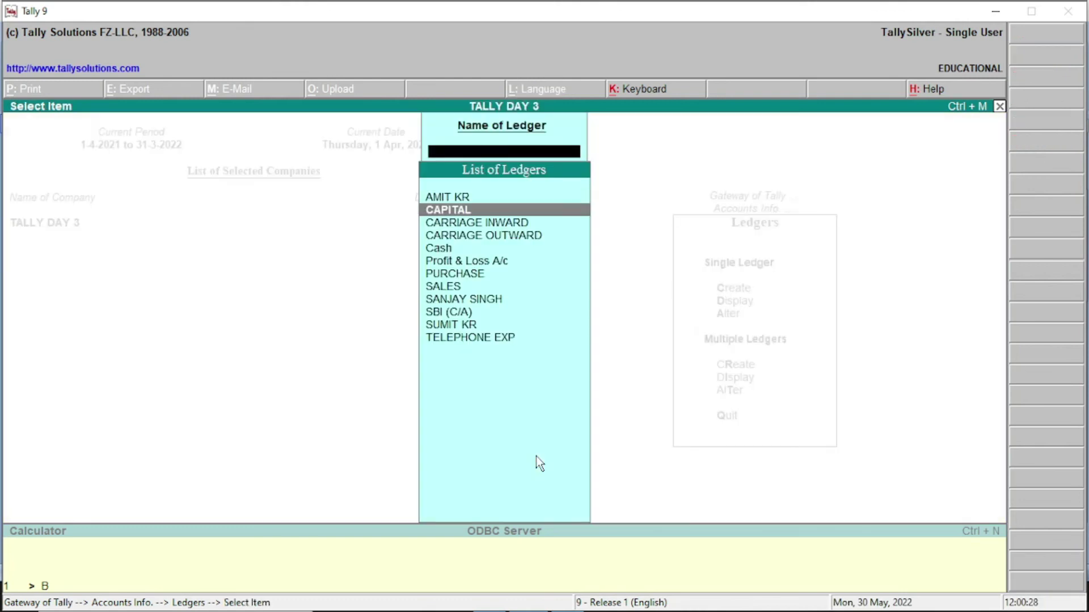
pyautogui.press('Return')
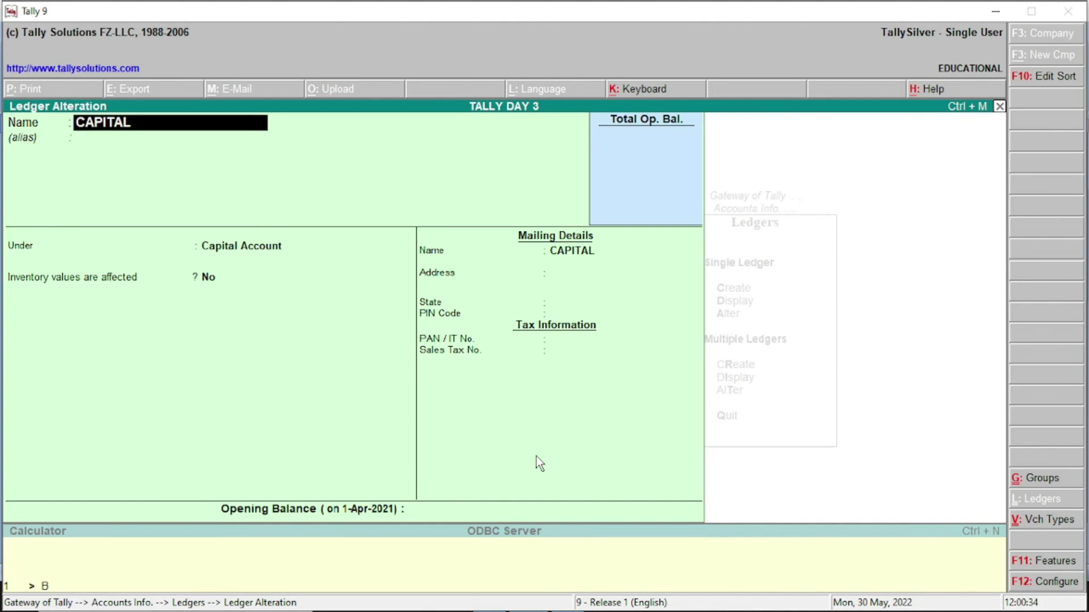
# Rename the ledger as OWNER 1, accept its remaining details as they are, save it and return to the Gateway of Tally
pyautogui.write('OWNER 1')
pyautogui.press('Return')
pyautogui.press('Return')
pyautogui.press('Return')
pyautogui.press('Return')
pyautogui.press('Return')
pyautogui.press('Return')
pyautogui.press('Return')
pyautogui.press('Return')
pyautogui.press('Return')
pyautogui.press('Return')
pyautogui.press('Return')
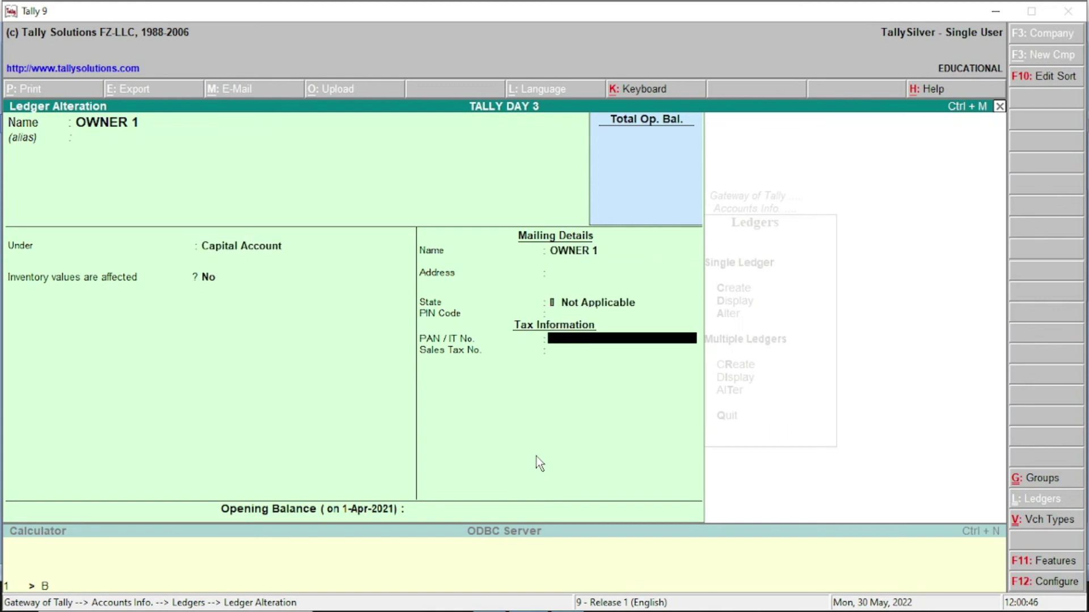
pyautogui.press('Return')
pyautogui.press('Return')
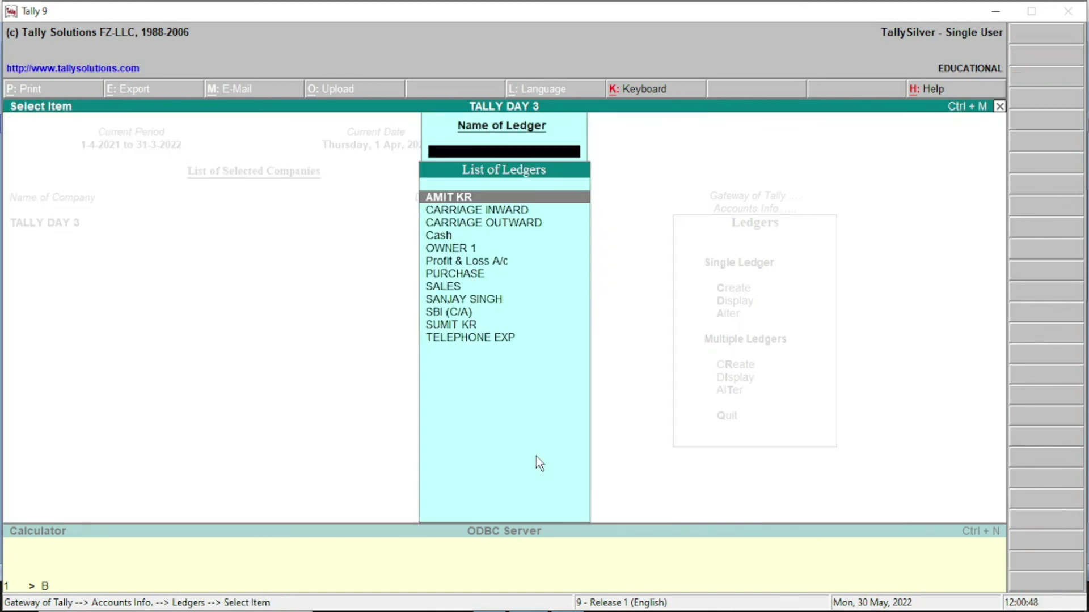
pyautogui.press('Escape')
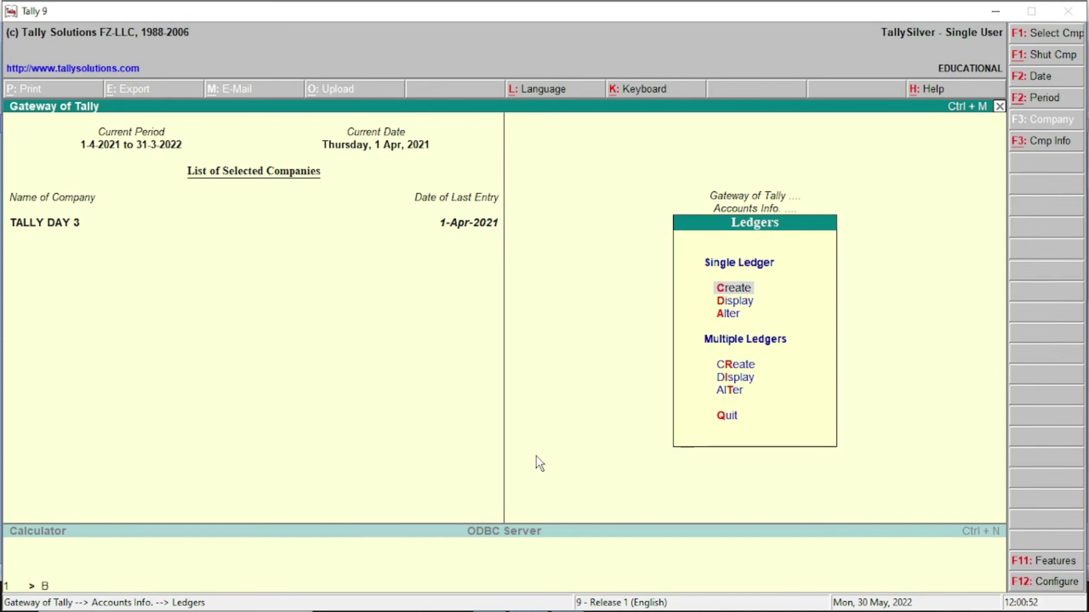
pyautogui.press('Escape')
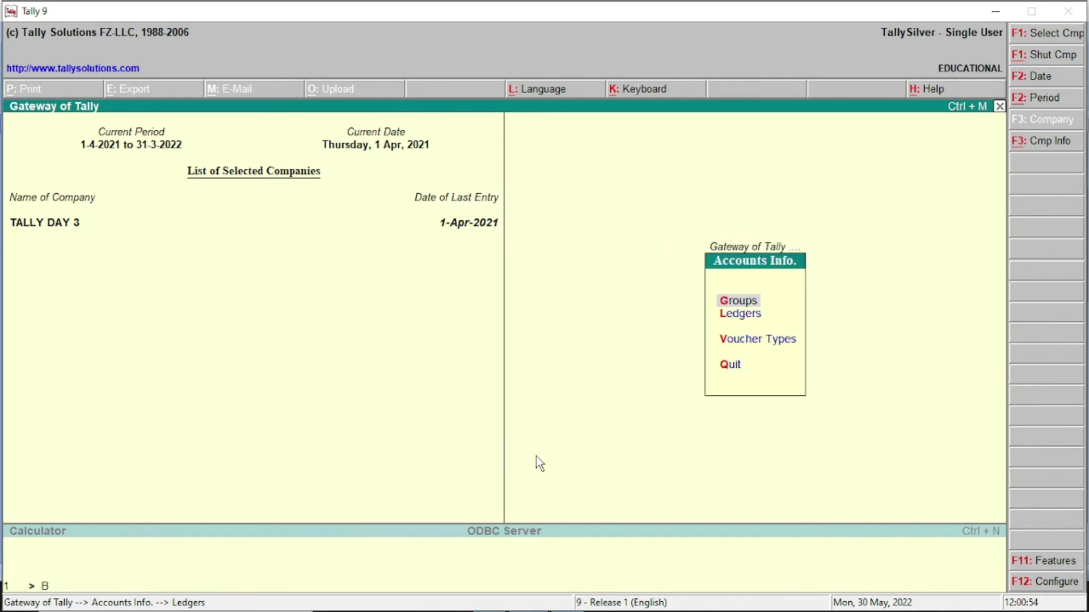
pyautogui.press('Escape')
# Open the balance sheet in detailed form and examine the OWNER 1 entry under Capital Account
pyautogui.press('b')
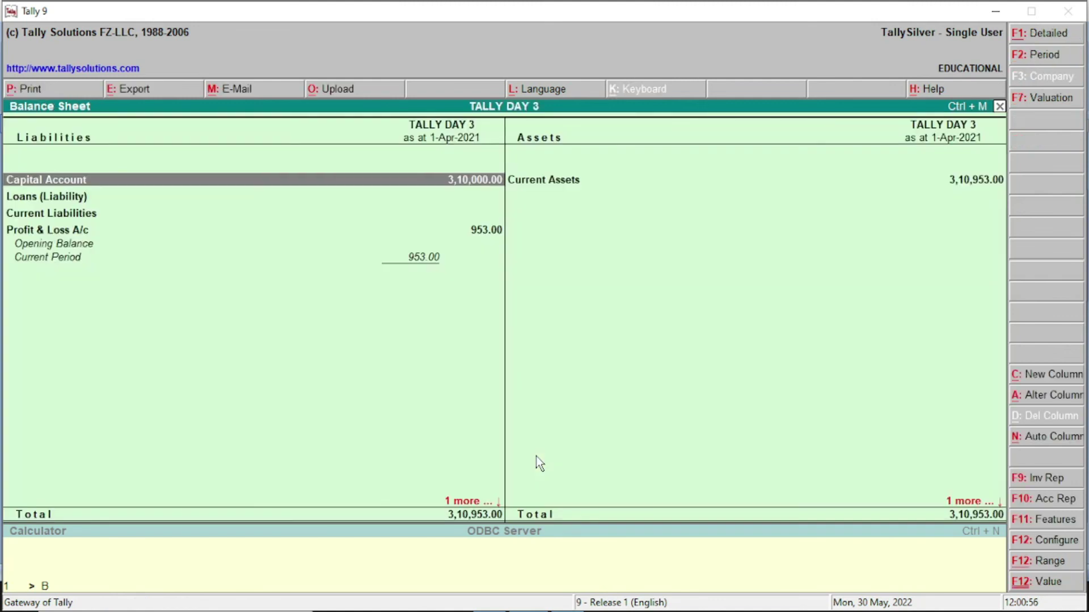
pyautogui.hotkey('alt', 'F1')
pyautogui.press('Down')
pyautogui.press('Down')
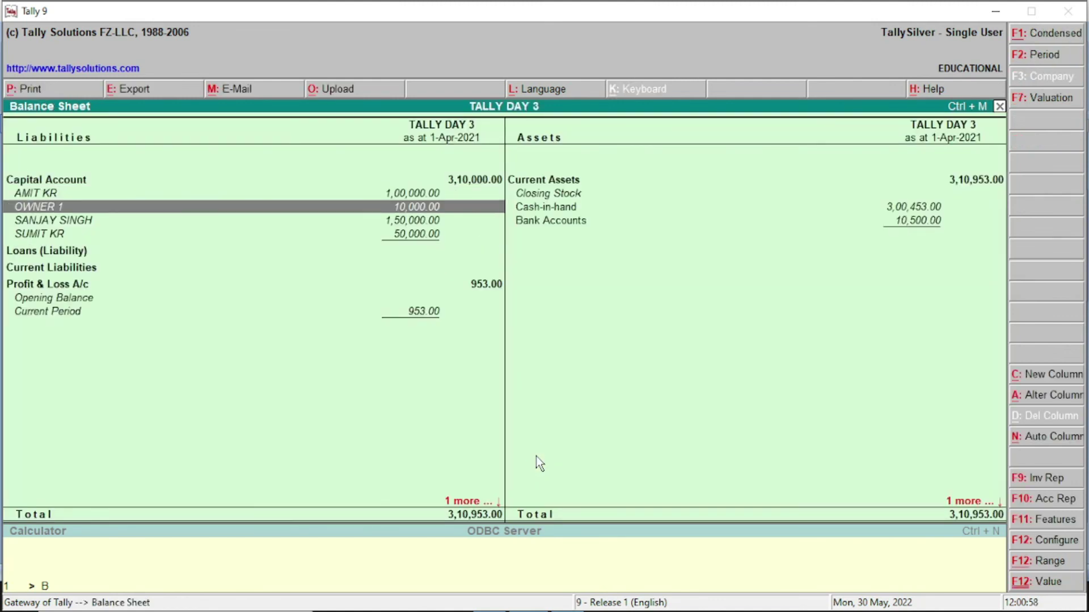